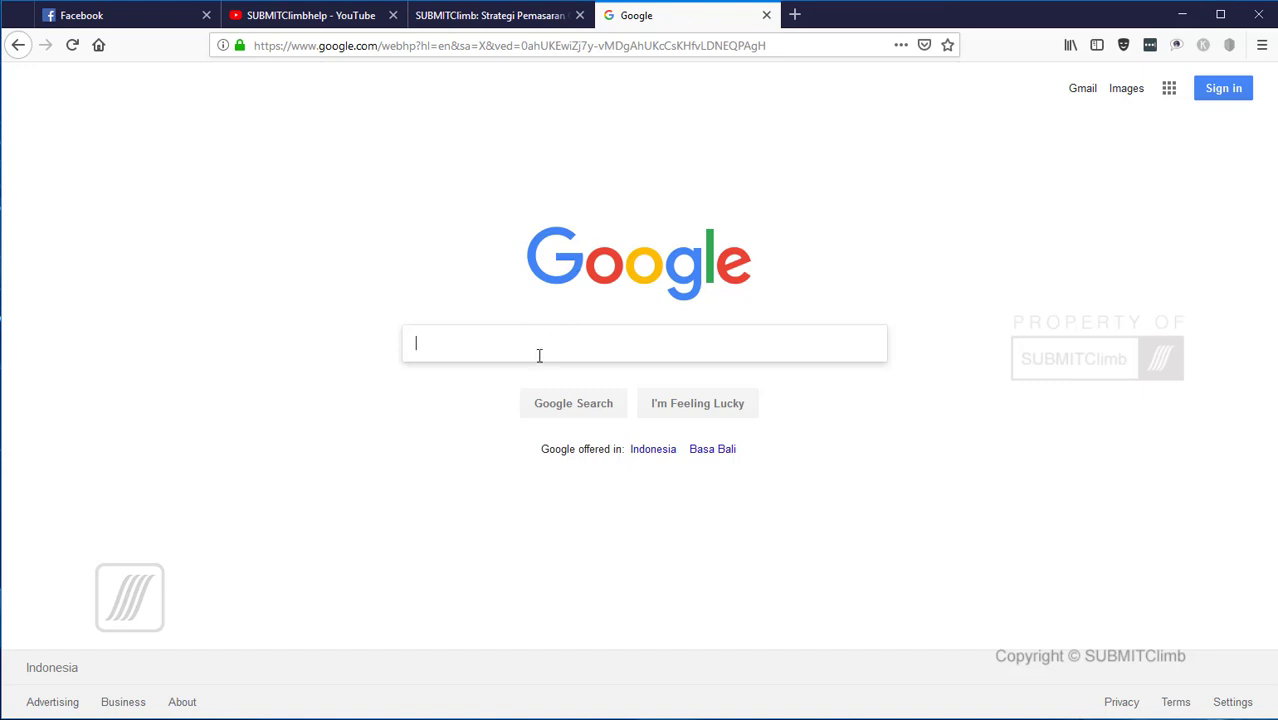
# - Search the web for "free font"
pyautogui.write('f')
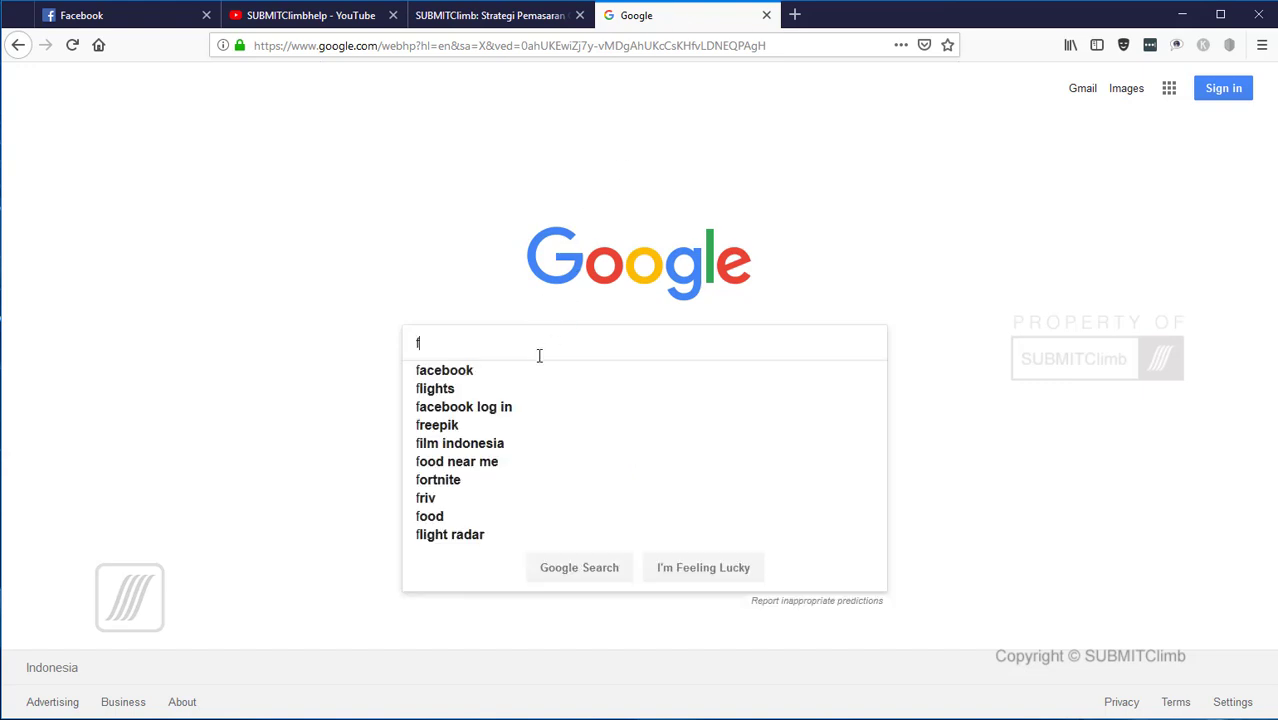
pyautogui.write('ree font')
pyautogui.press('Return')
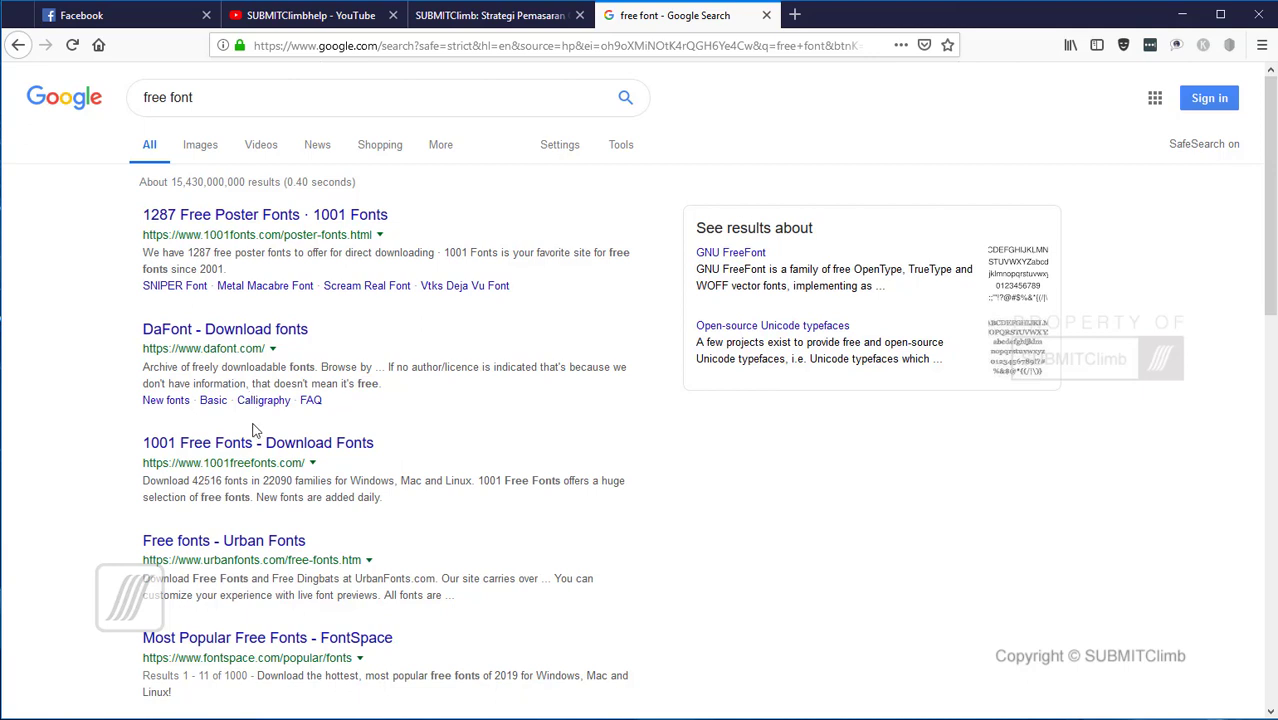
# - Open the DaFont search result in a new tab and look over the site's categories and recently added fonts
pyautogui.rightClick(240, 335)
pyautogui.click(300, 348)
pyautogui.click(857, 20)
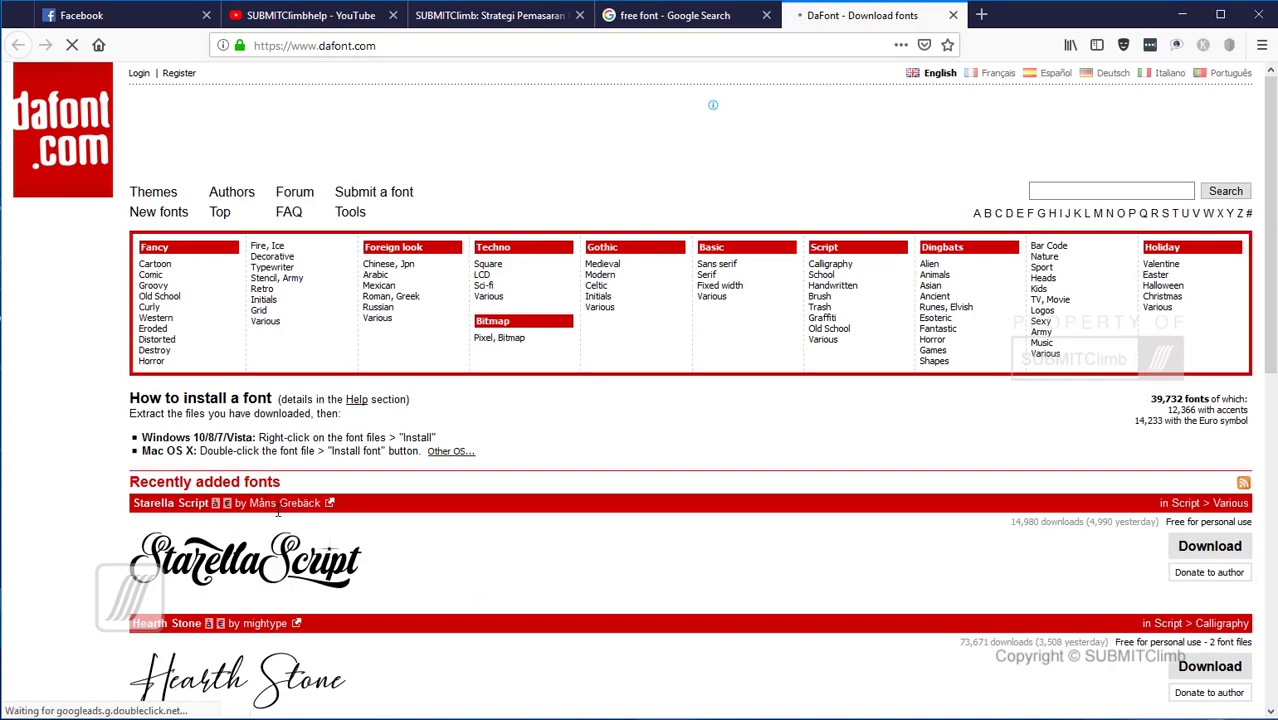
pyautogui.scroll(-3, 275, 525)
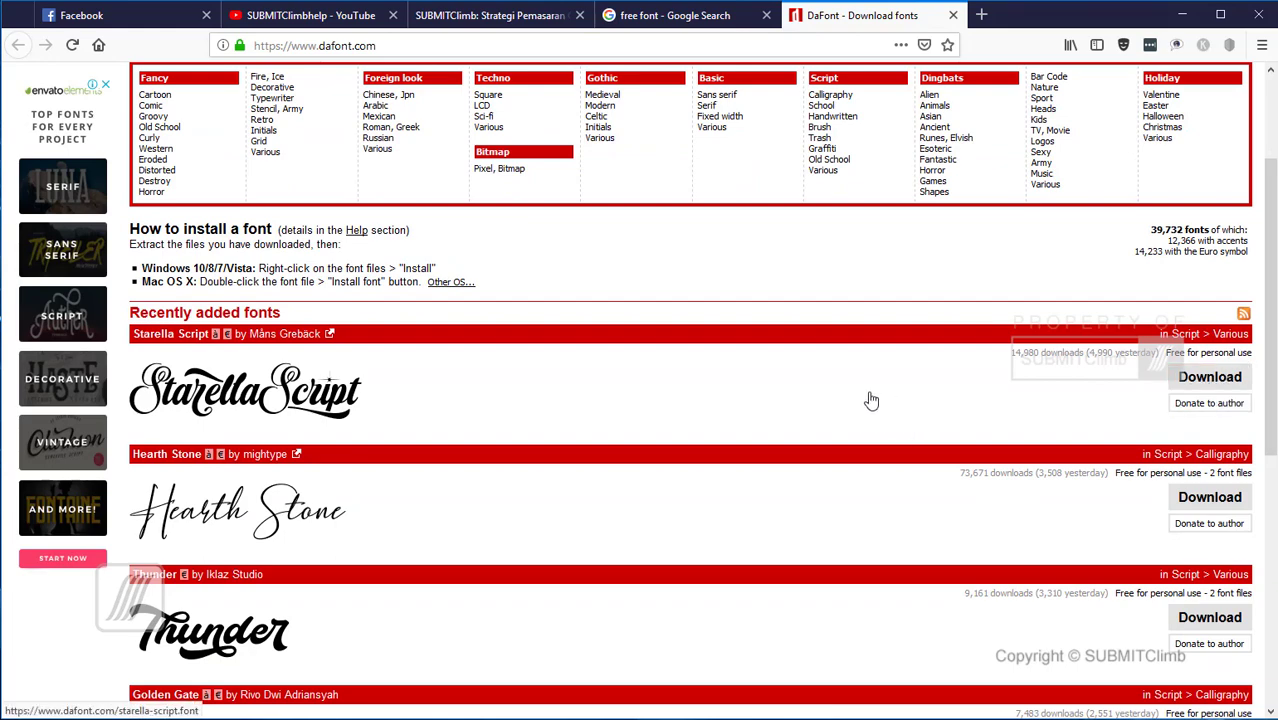
pyautogui.scroll(1, 1000, 366)
pyautogui.scroll(3, 1000, 366)
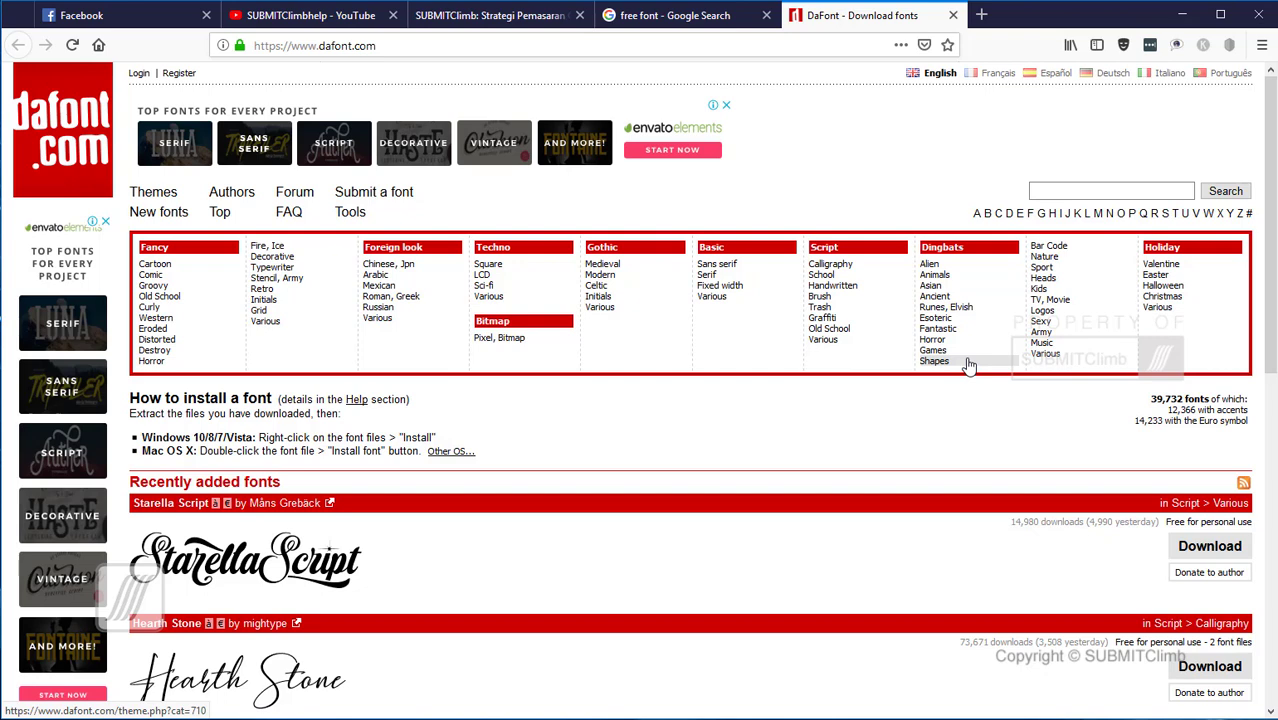
# - Switch to the File Explorer window showing FONT\Fonts on drive D and check the actions available for Museo_Slab_500_2.otf
pyautogui.moveTo(393, 658)
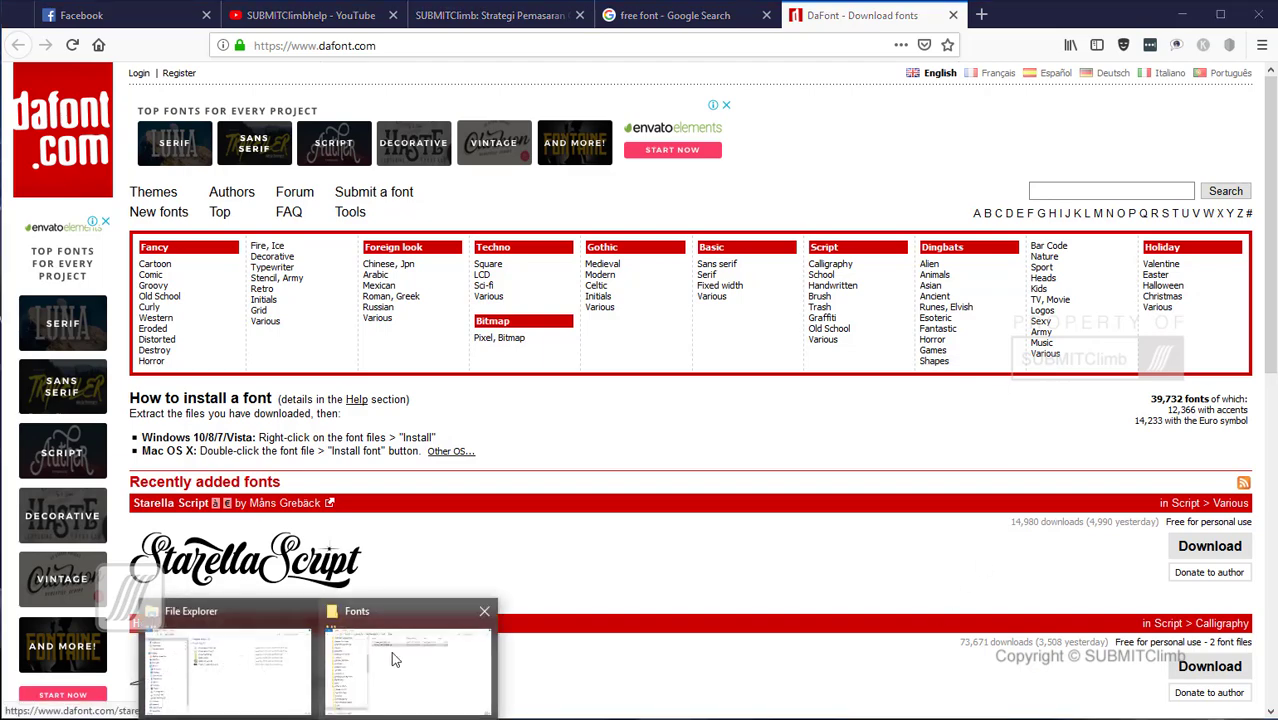
pyautogui.click(428, 686)
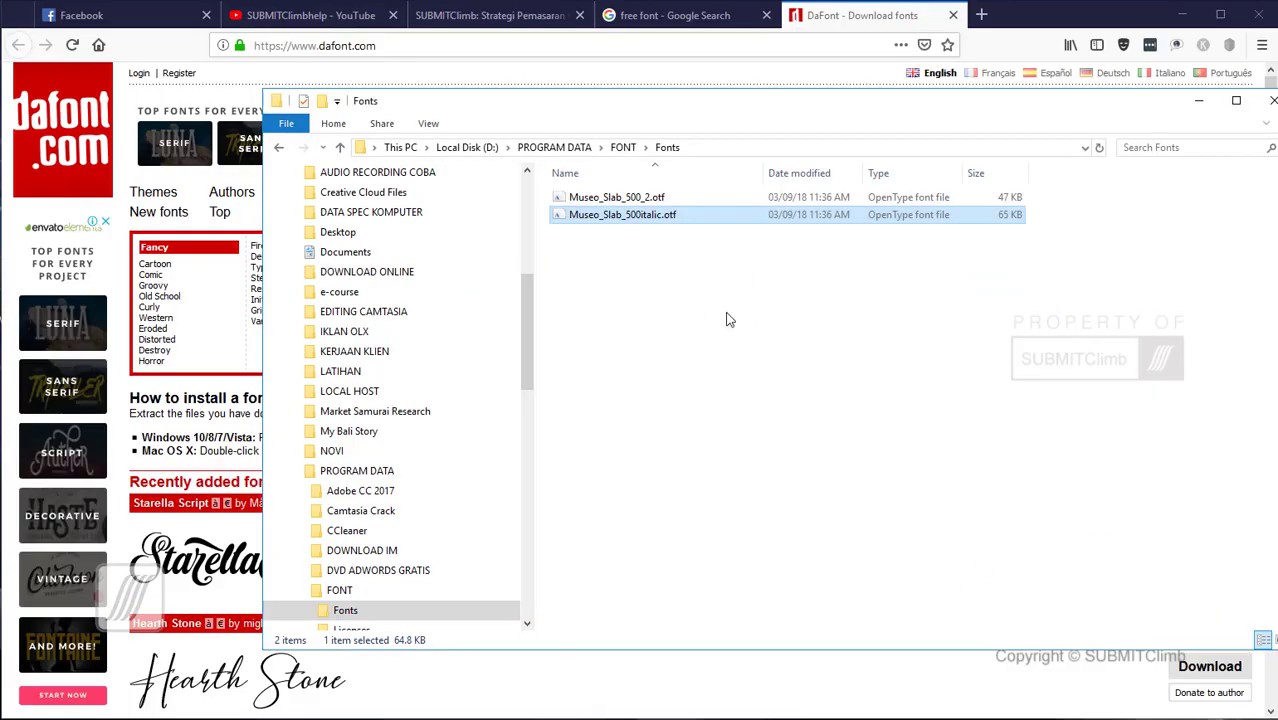
pyautogui.click(683, 284)
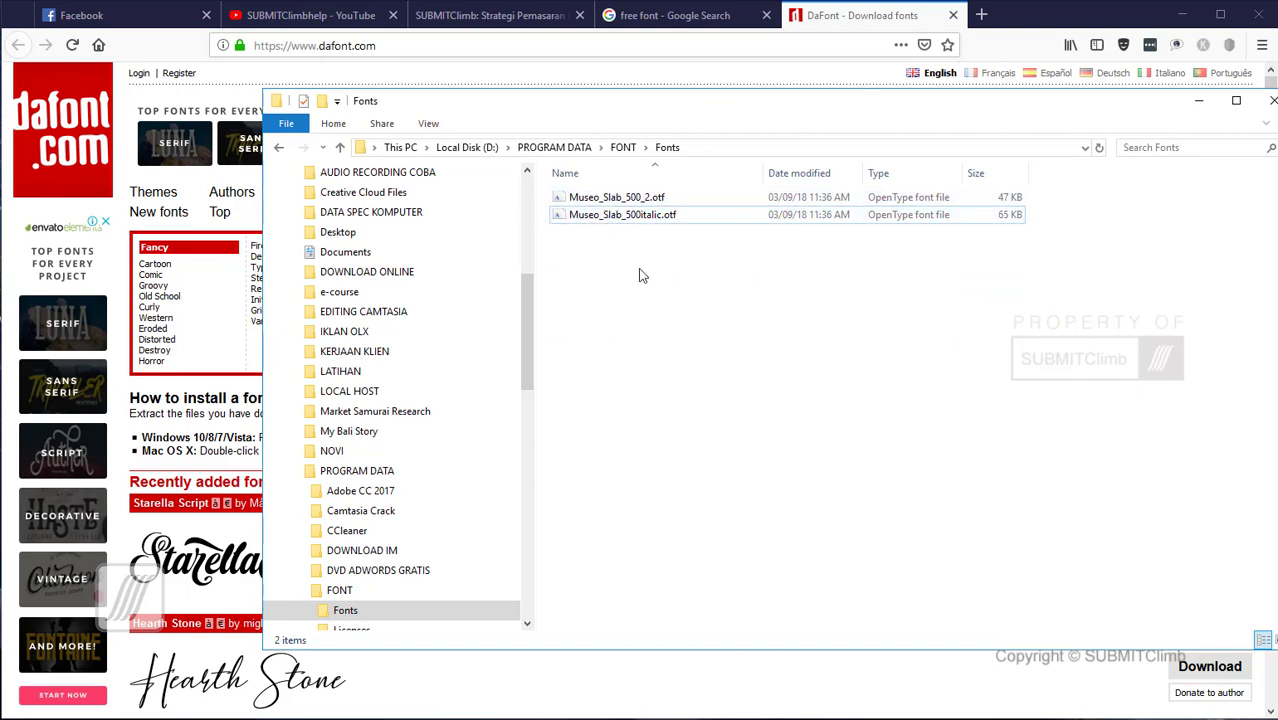
pyautogui.click(648, 196)
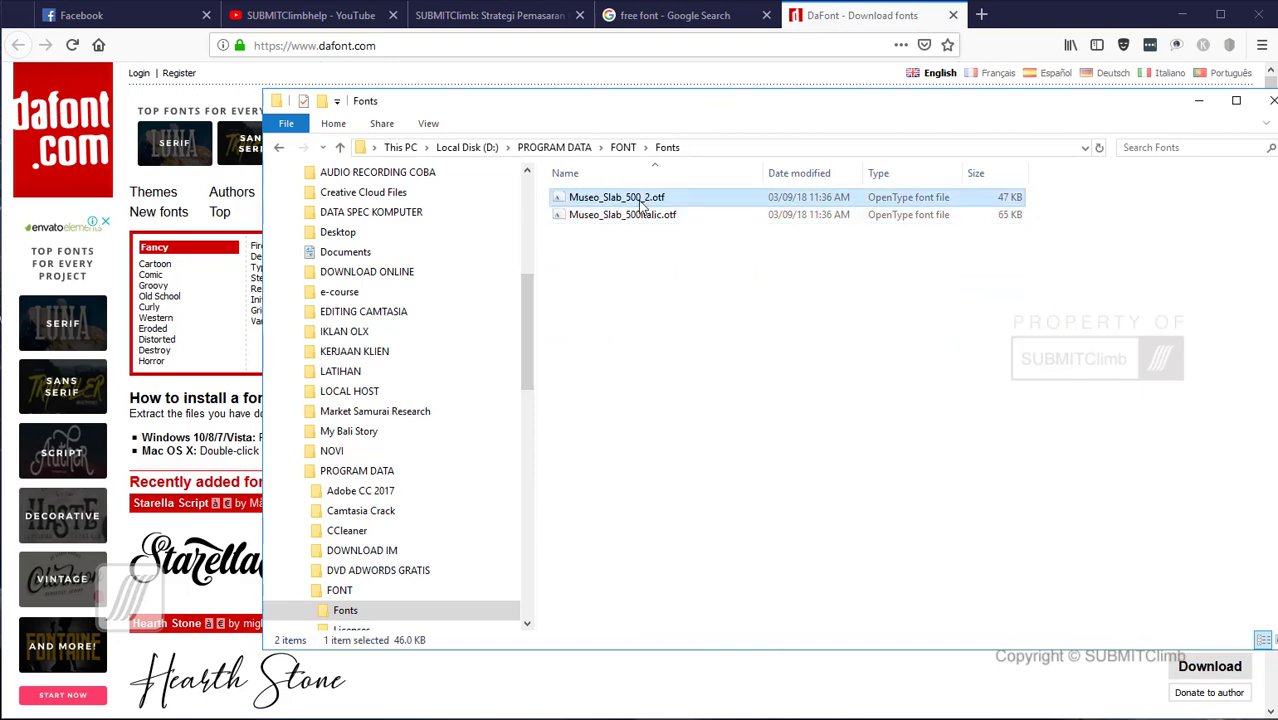
pyautogui.rightClick(640, 199)
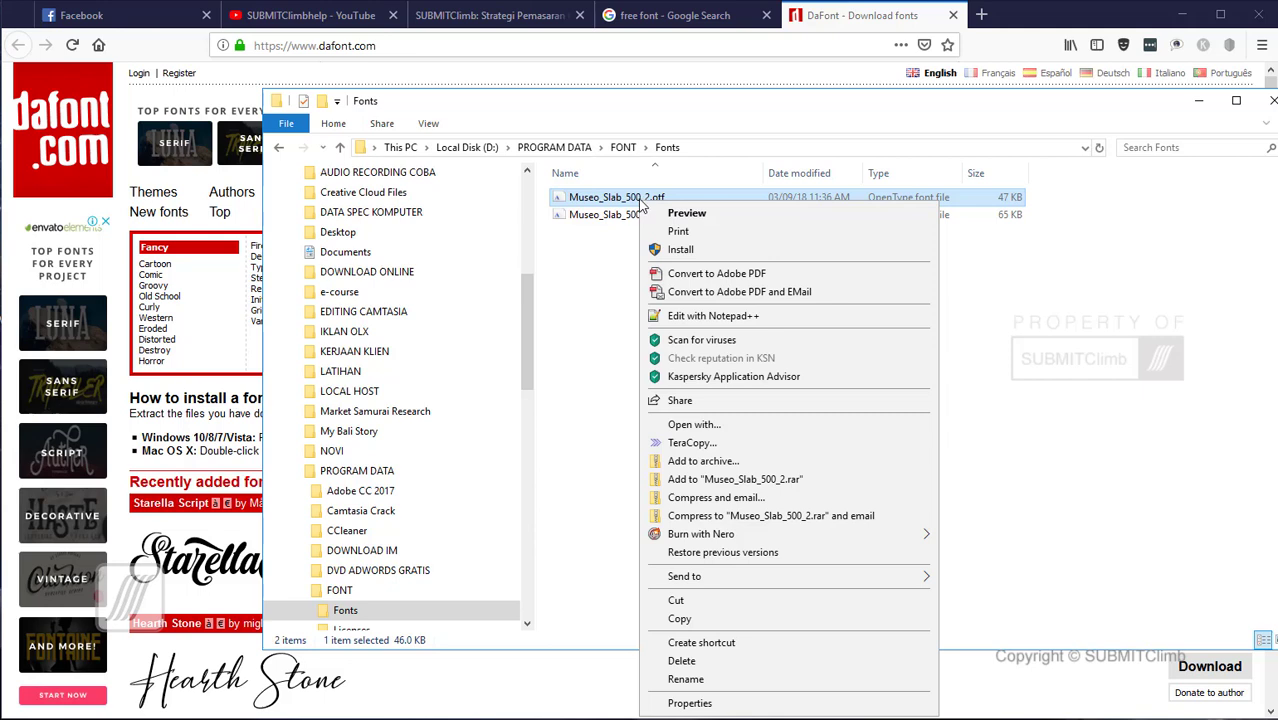
pyautogui.click(614, 269)
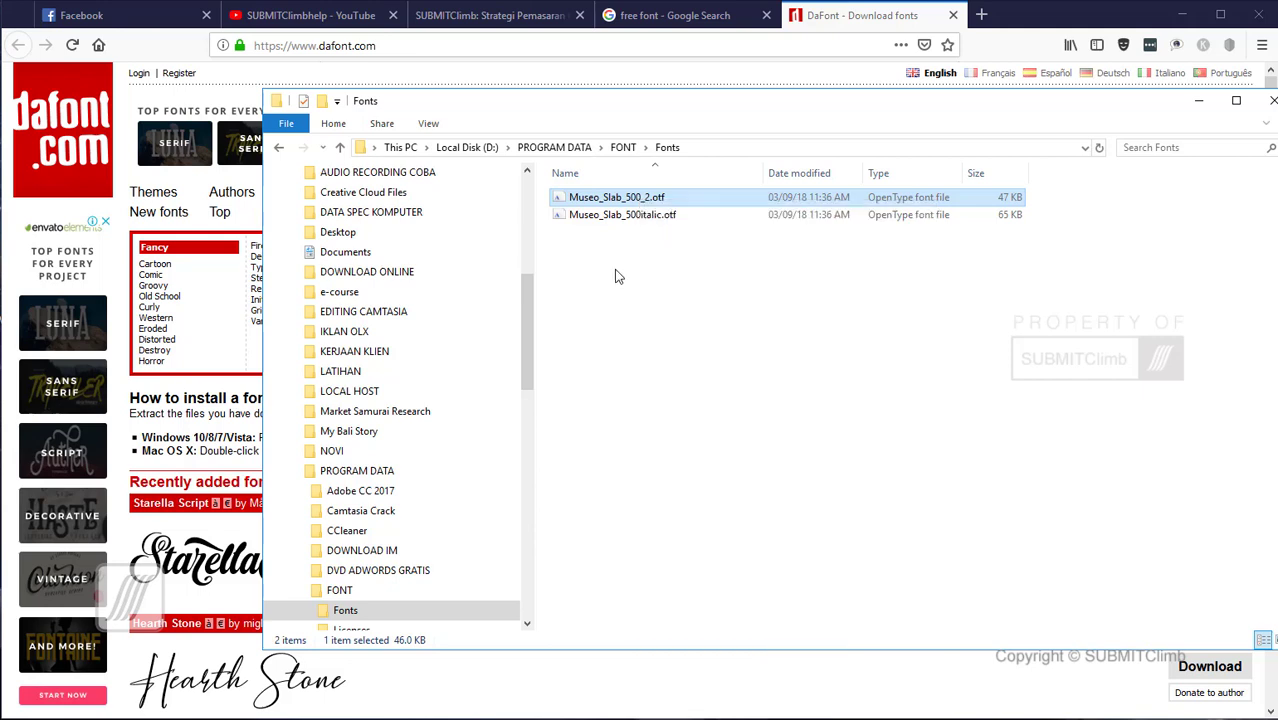
pyautogui.click(615, 272)
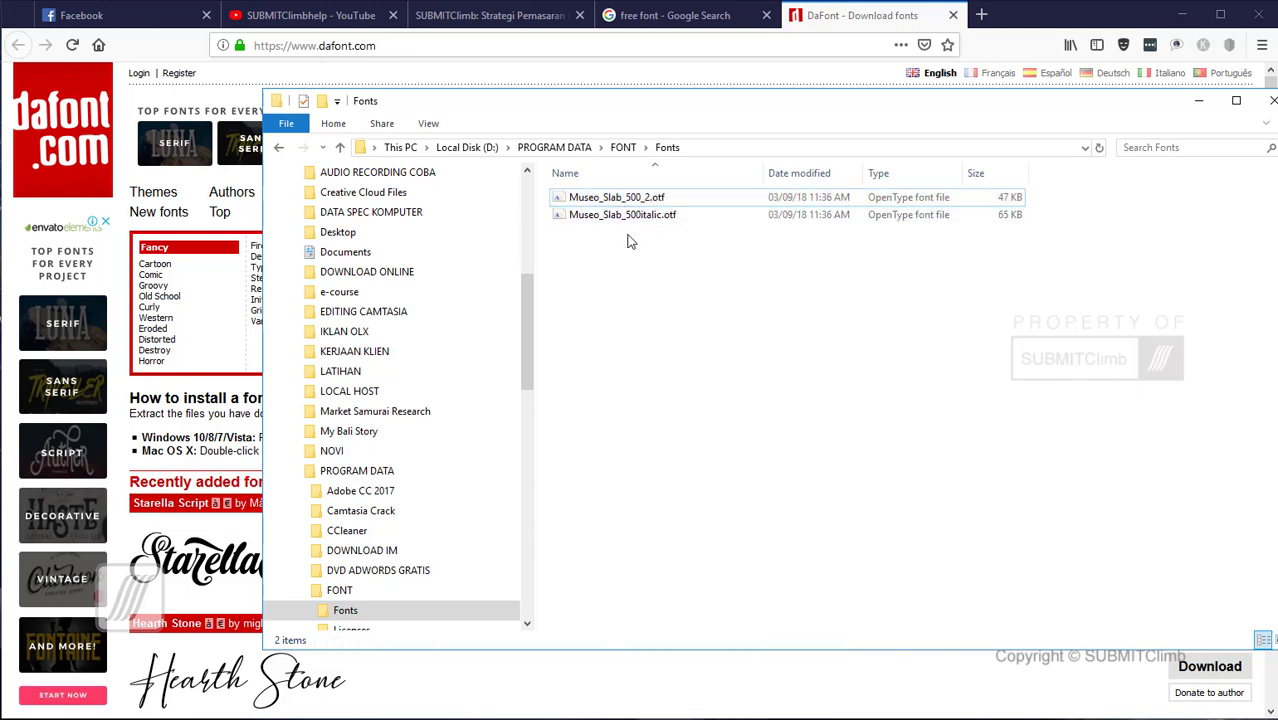
# - Select both Museo Slab font files and open the C:\Windows\Fonts folder in a second File Explorer window
pyautogui.moveTo(690, 251); pyautogui.dragTo(607, 201)
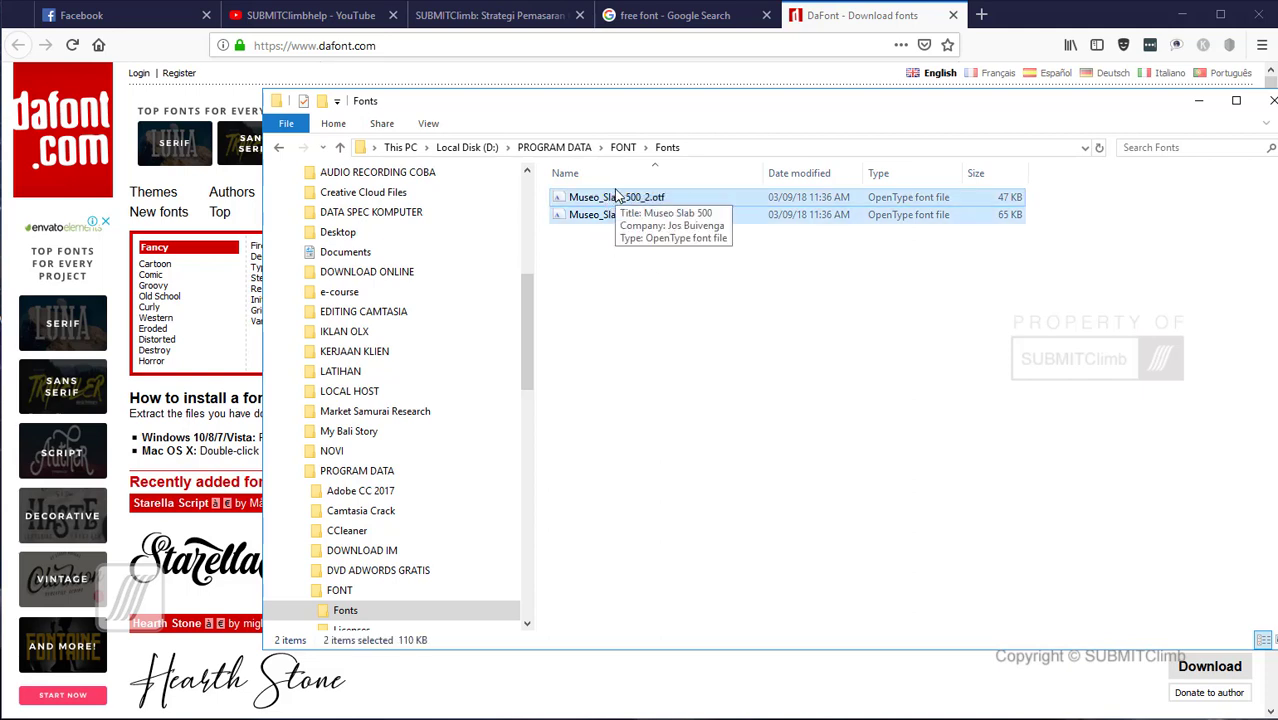
pyautogui.press('super+e')
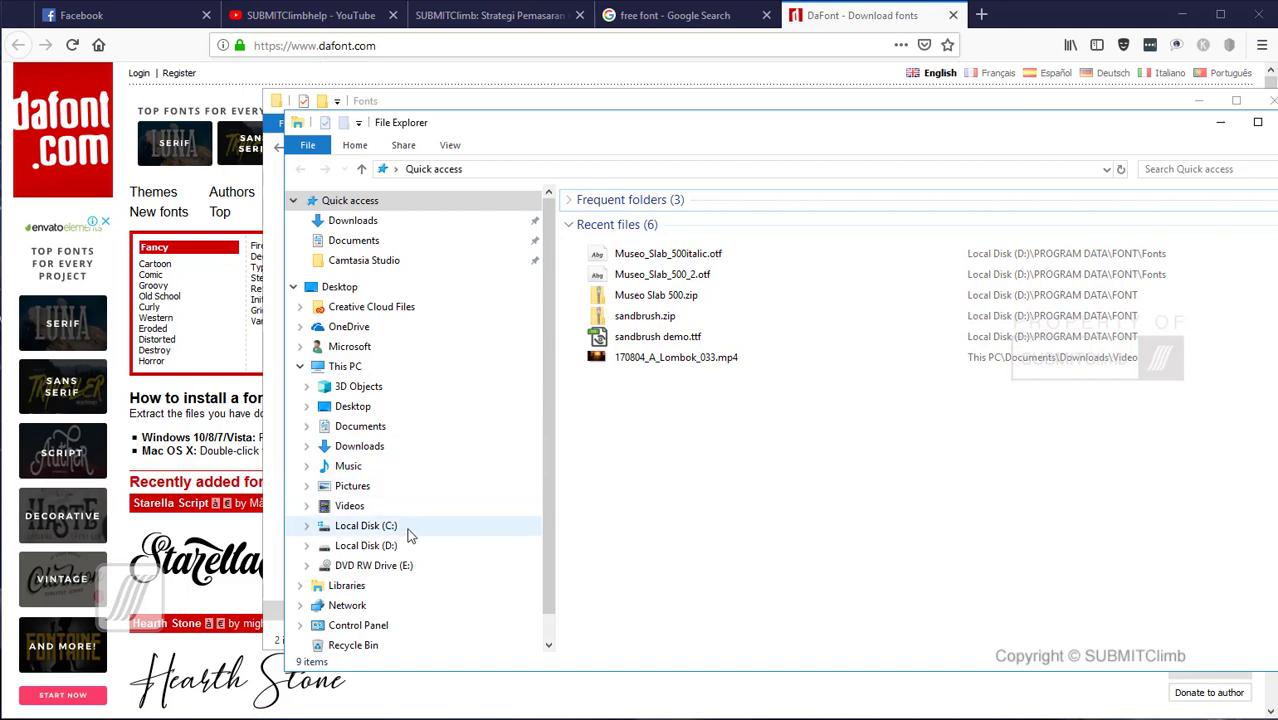
pyautogui.click(366, 526)
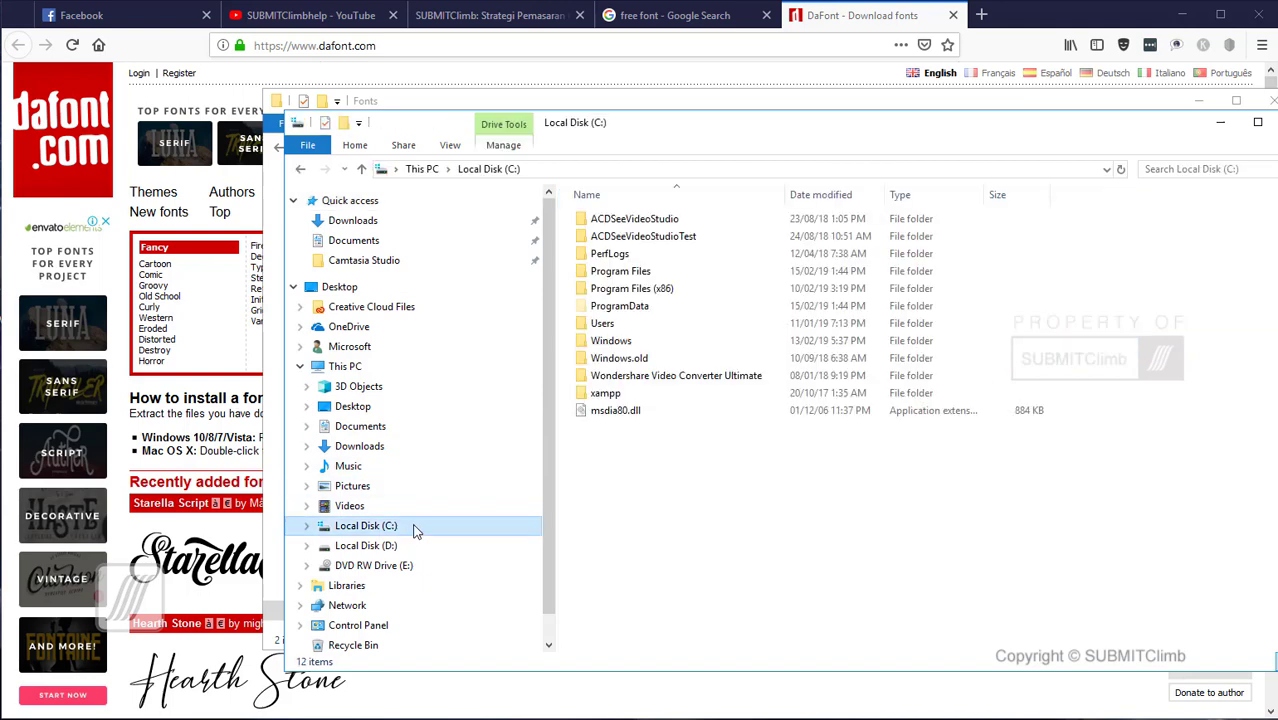
pyautogui.doubleClick(631, 345)
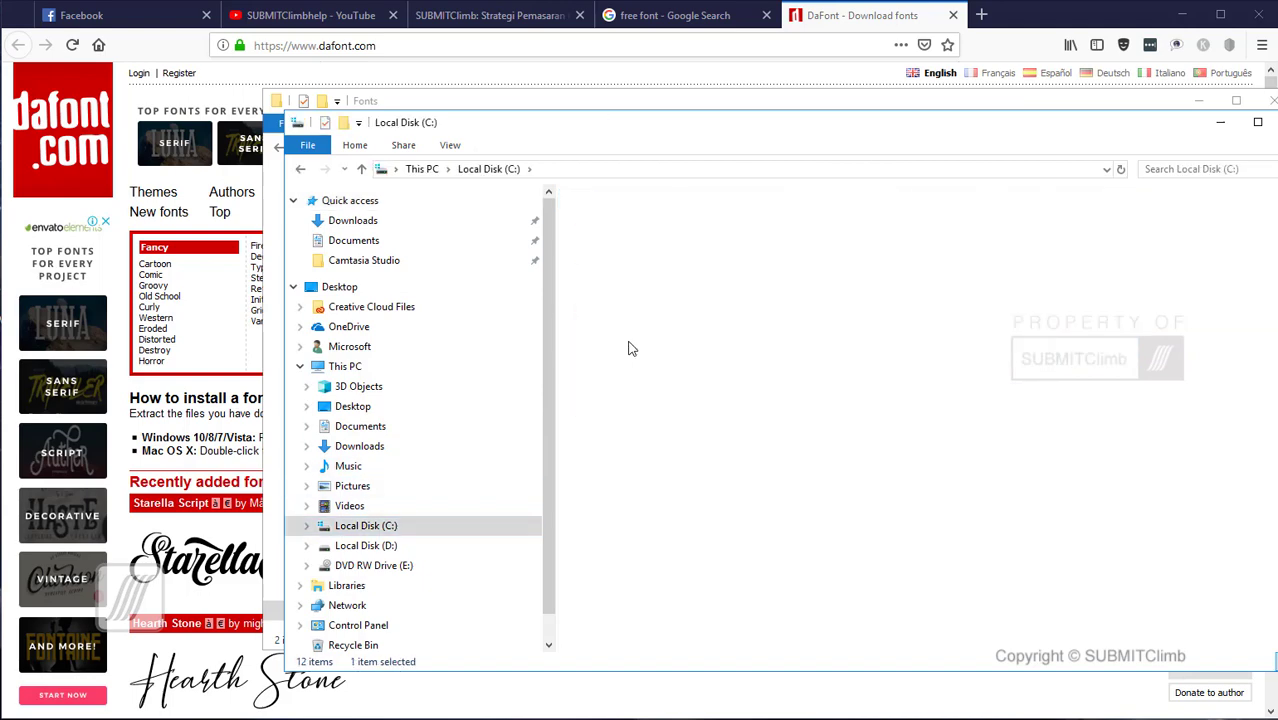
pyautogui.click(628, 355)
pyautogui.doubleClick(603, 478)
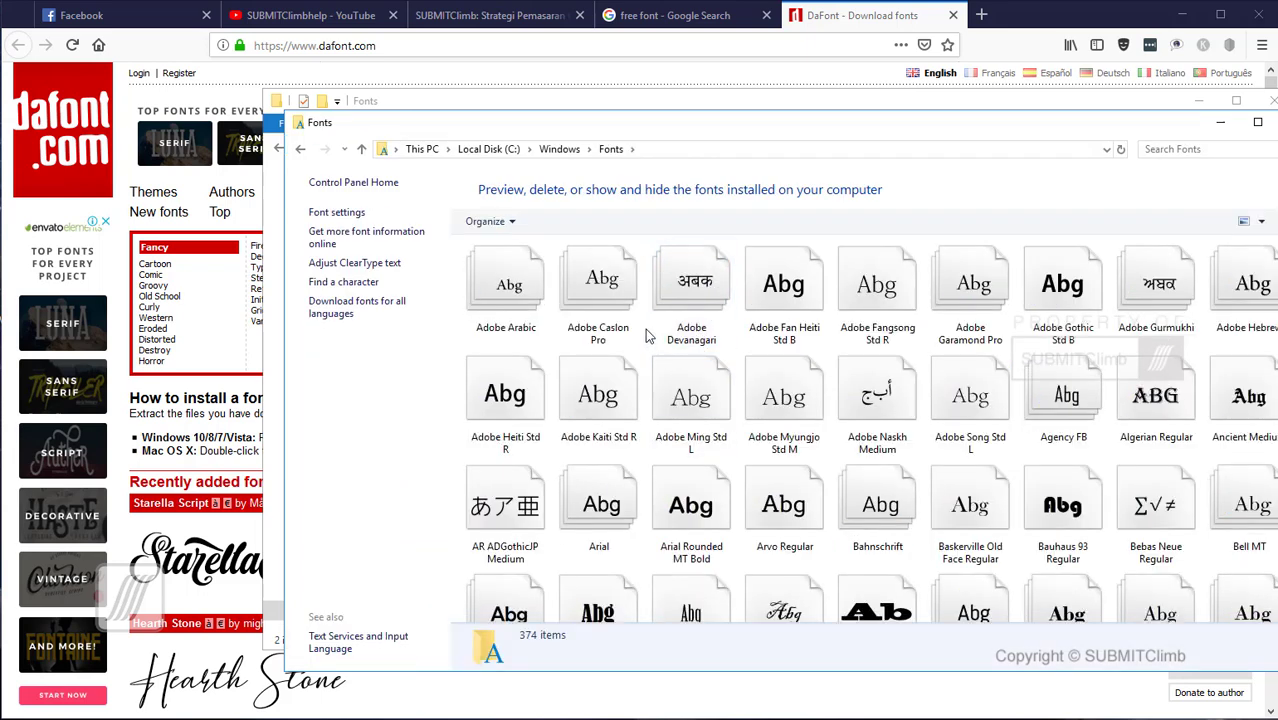
# - Check the paste option in the system Fonts folder, return to the Museo Slab files and clear their selection
pyautogui.rightClick(646, 336)
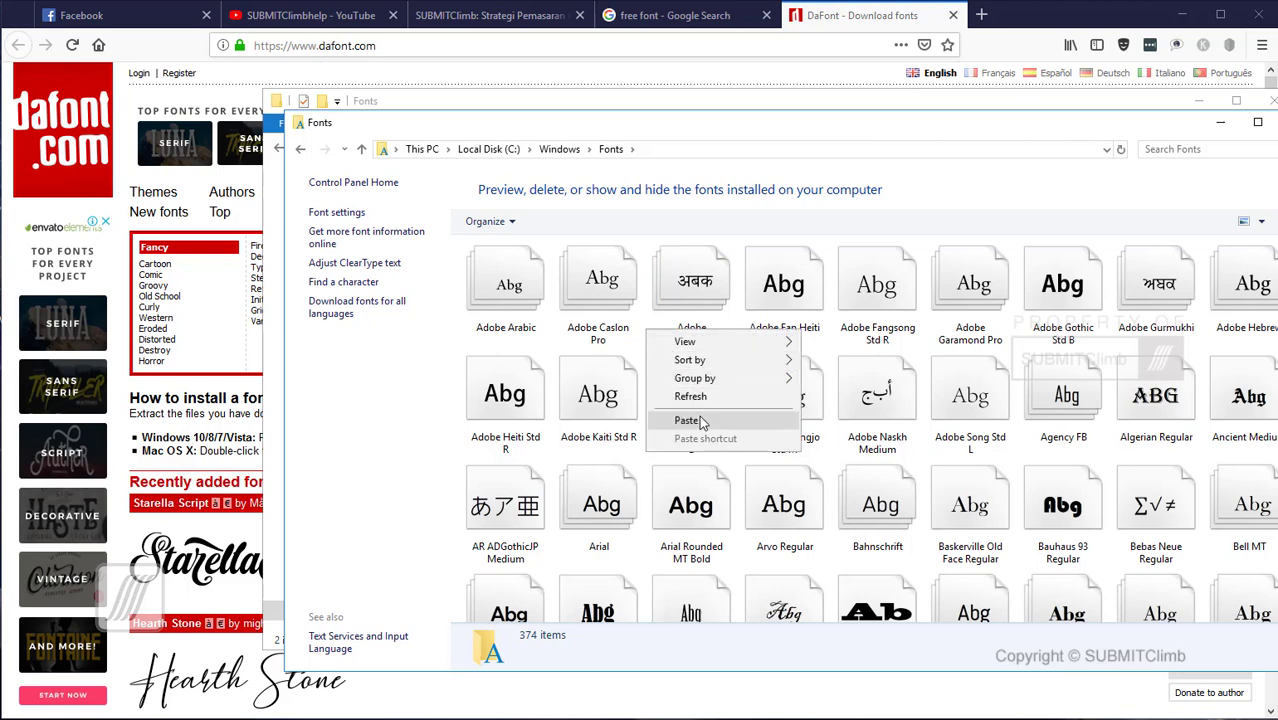
pyautogui.moveTo(683, 384)
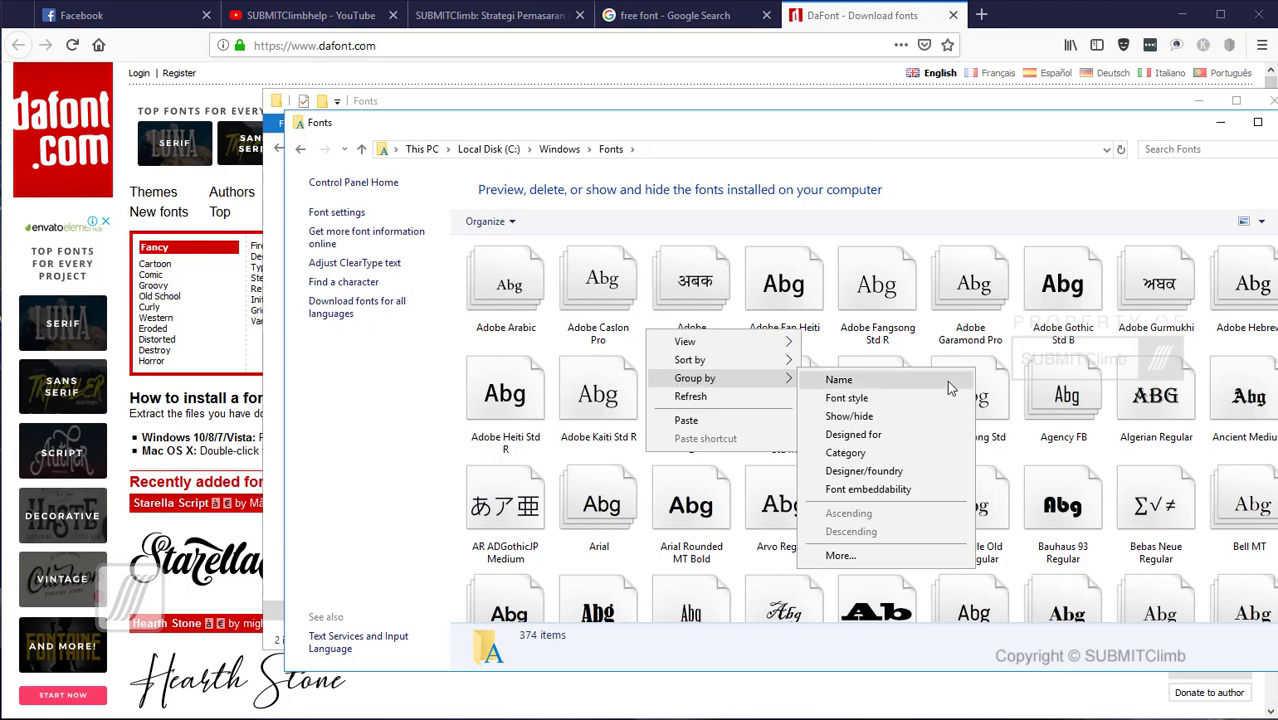
pyautogui.hotkey('alt', 'Tab')
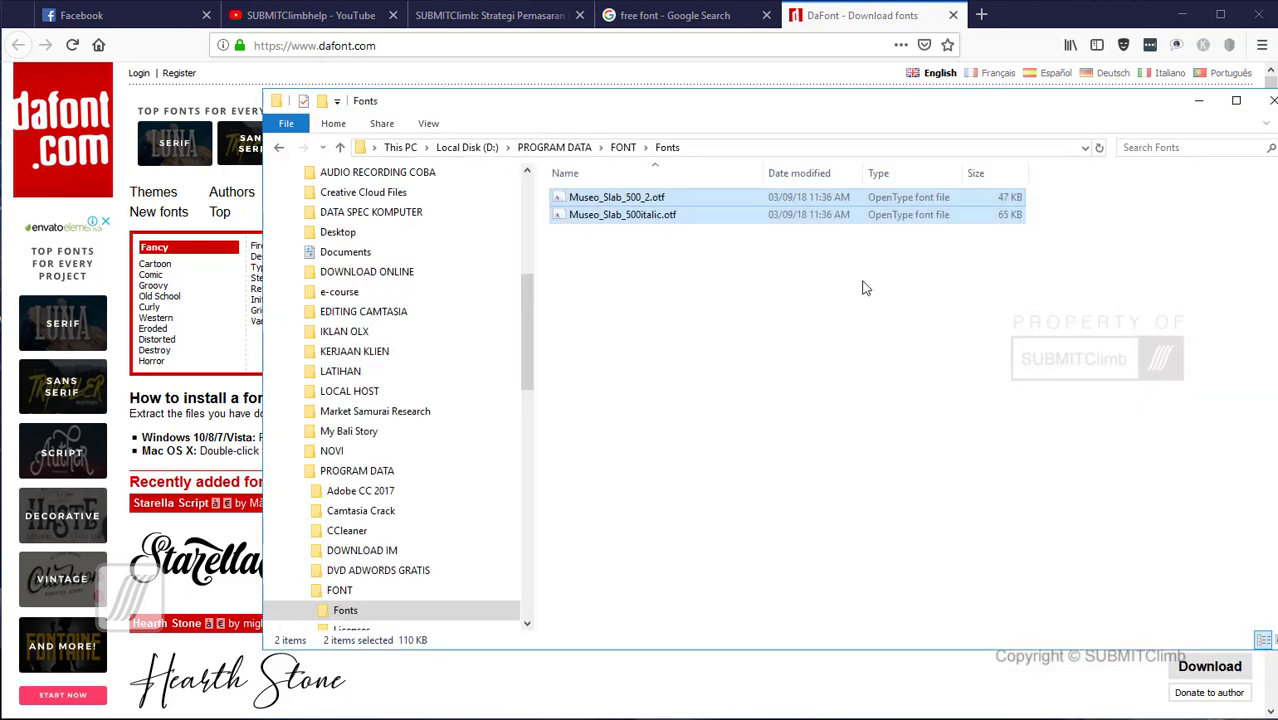
pyautogui.click(723, 328)
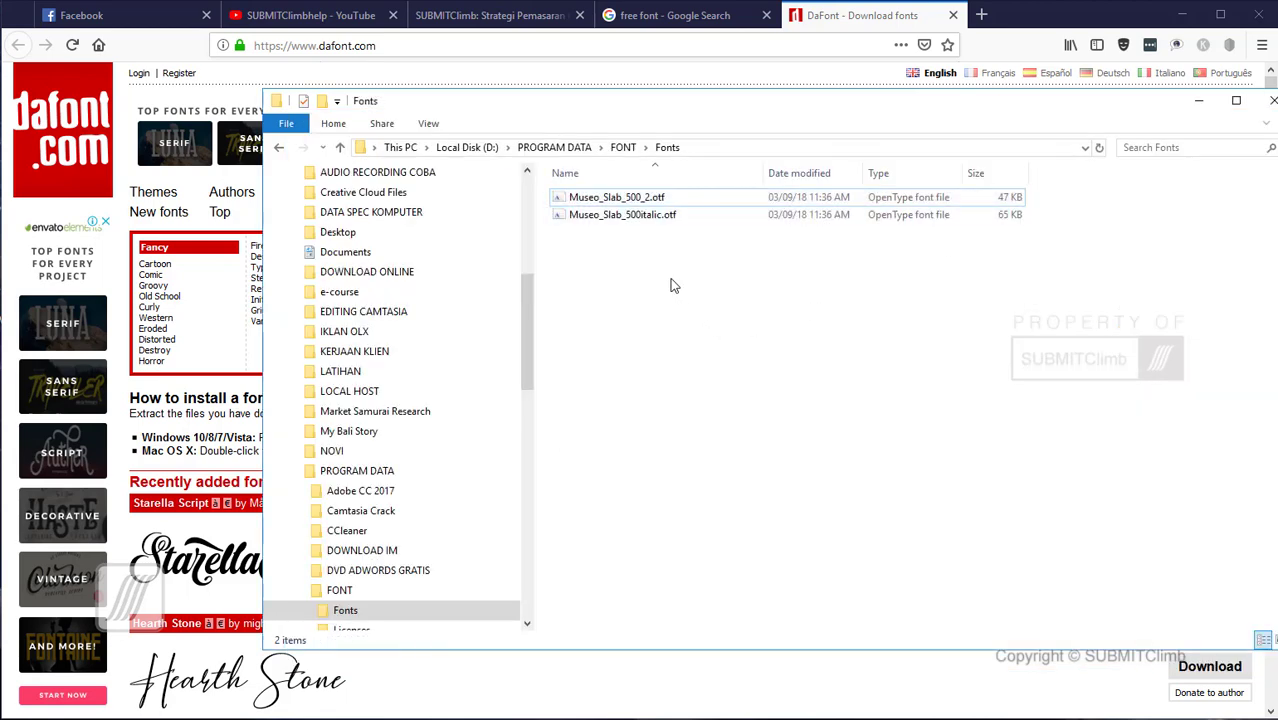
# - Install Museo_Slab_500_2.otf from its font preview, replacing the existing copy, and close the preview
pyautogui.doubleClick(606, 198)
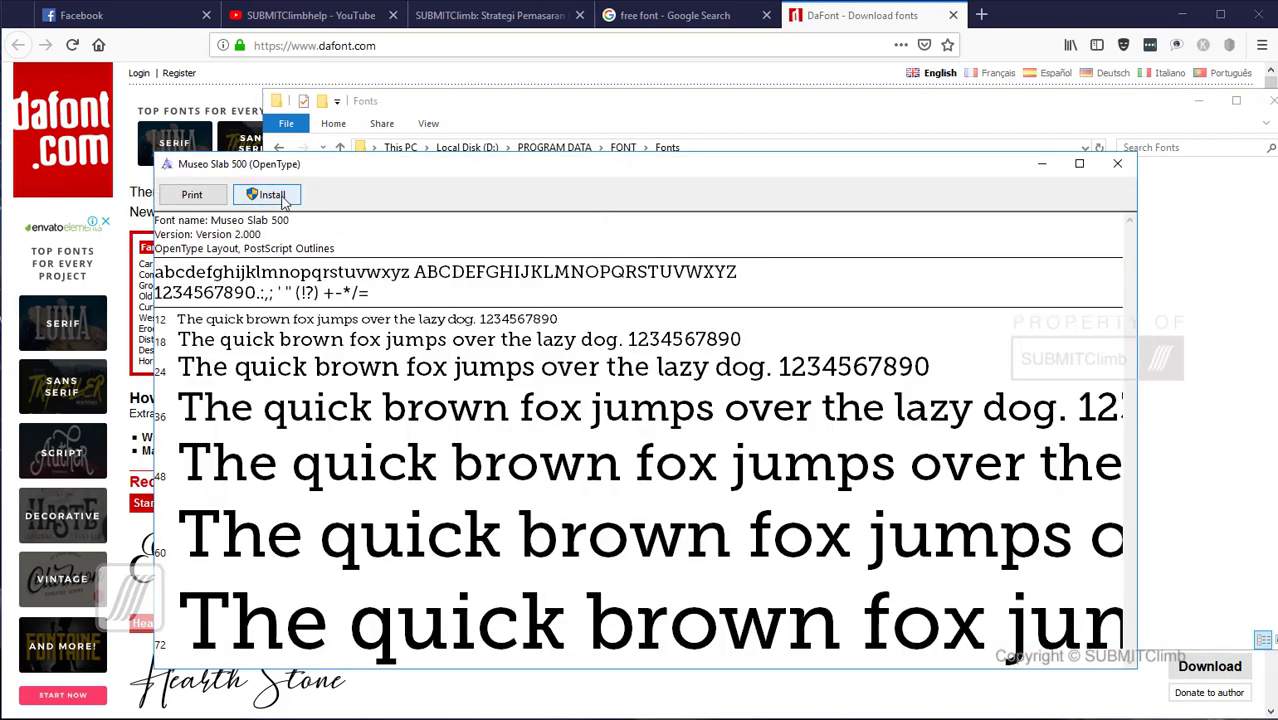
pyautogui.click(272, 195)
pyautogui.click(699, 378)
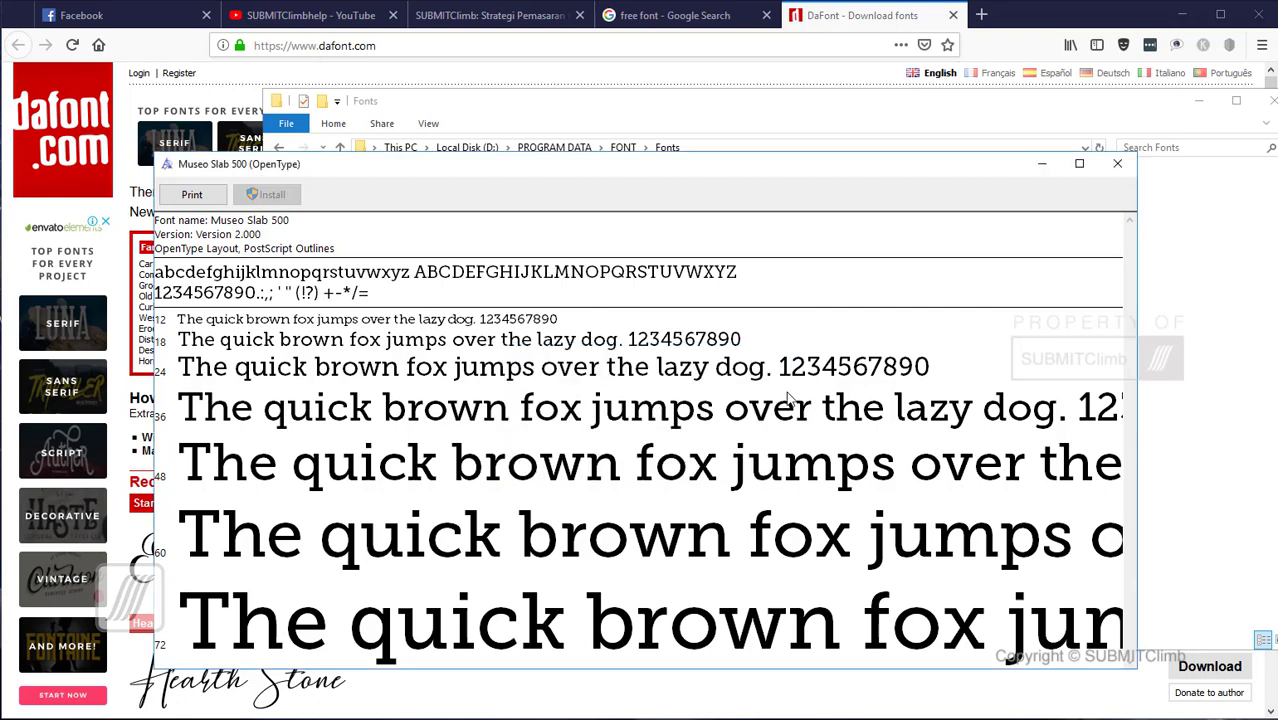
pyautogui.click(1117, 163)
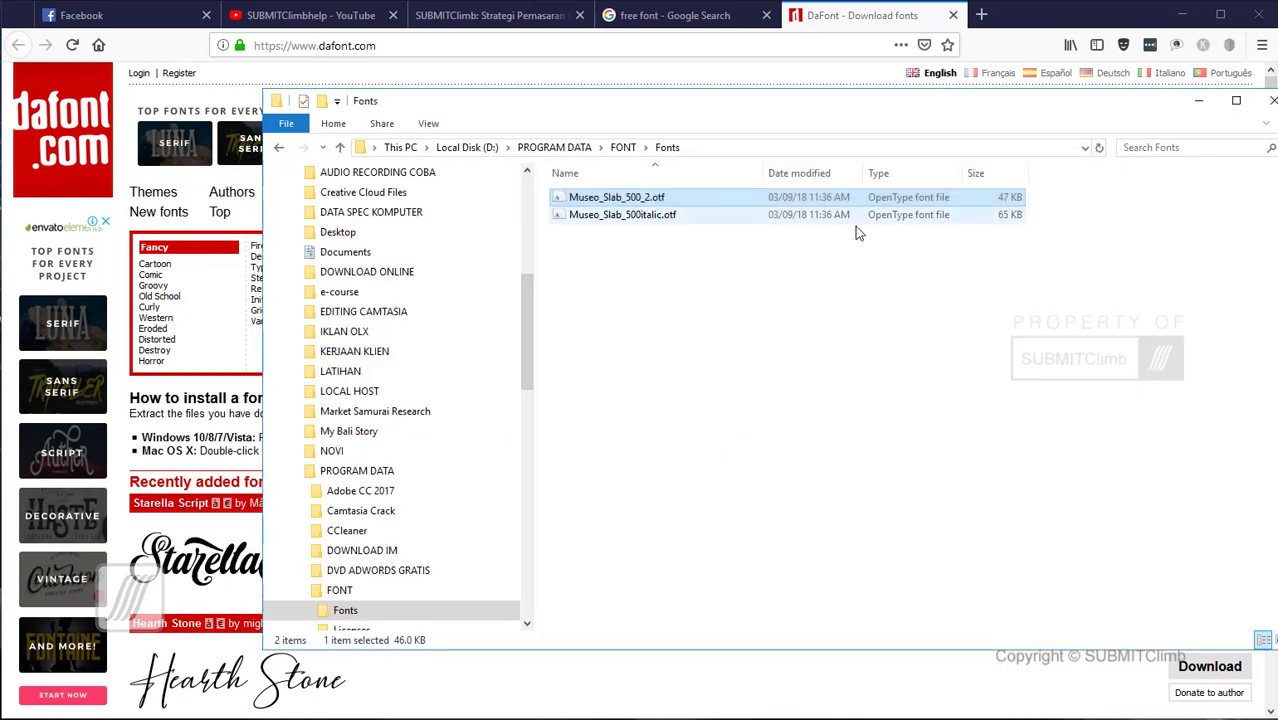
# - Install Museo_Slab_500italic.otf directly from the folder, replacing the already installed version
pyautogui.click(645, 215)
pyautogui.rightClick(645, 212)
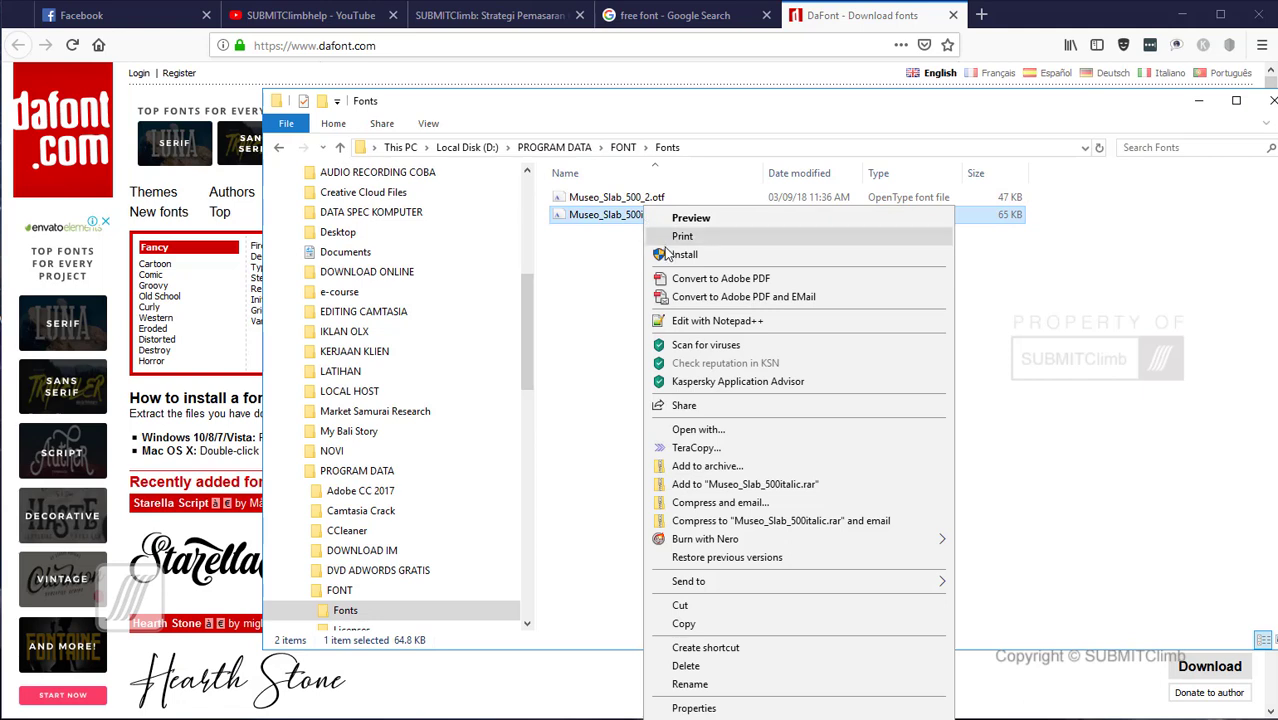
pyautogui.click(671, 260)
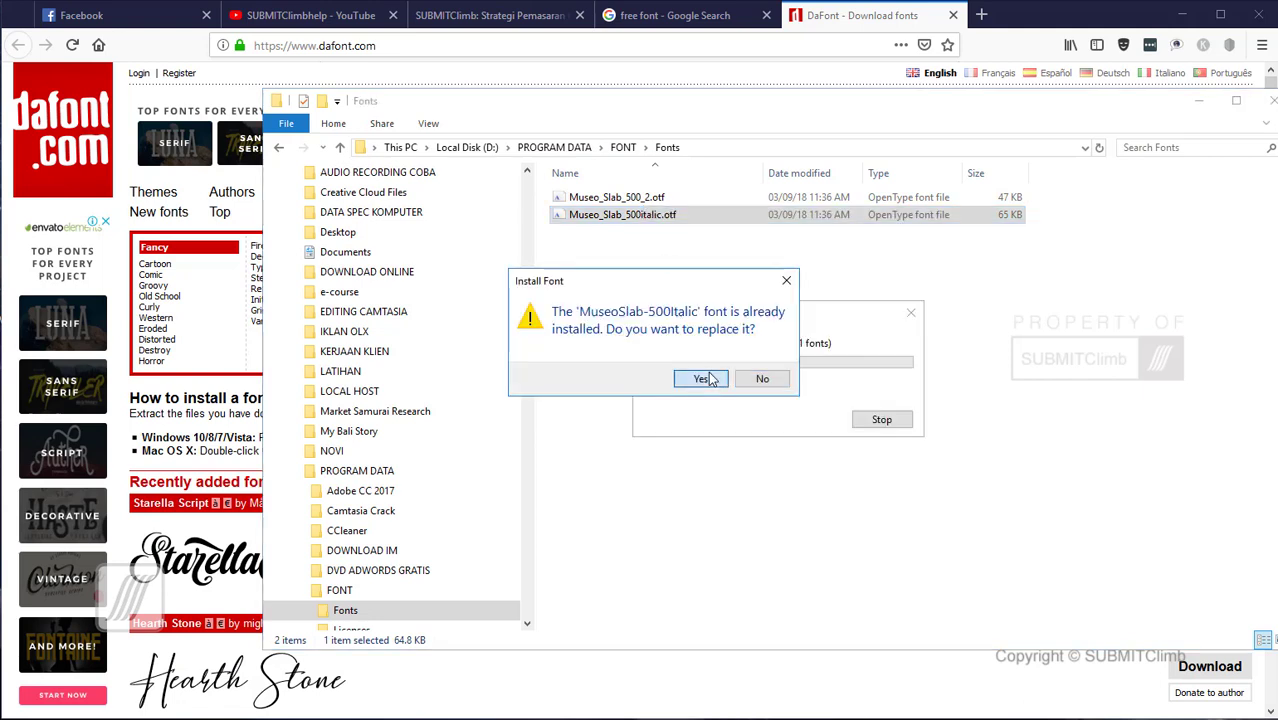
pyautogui.click(703, 376)
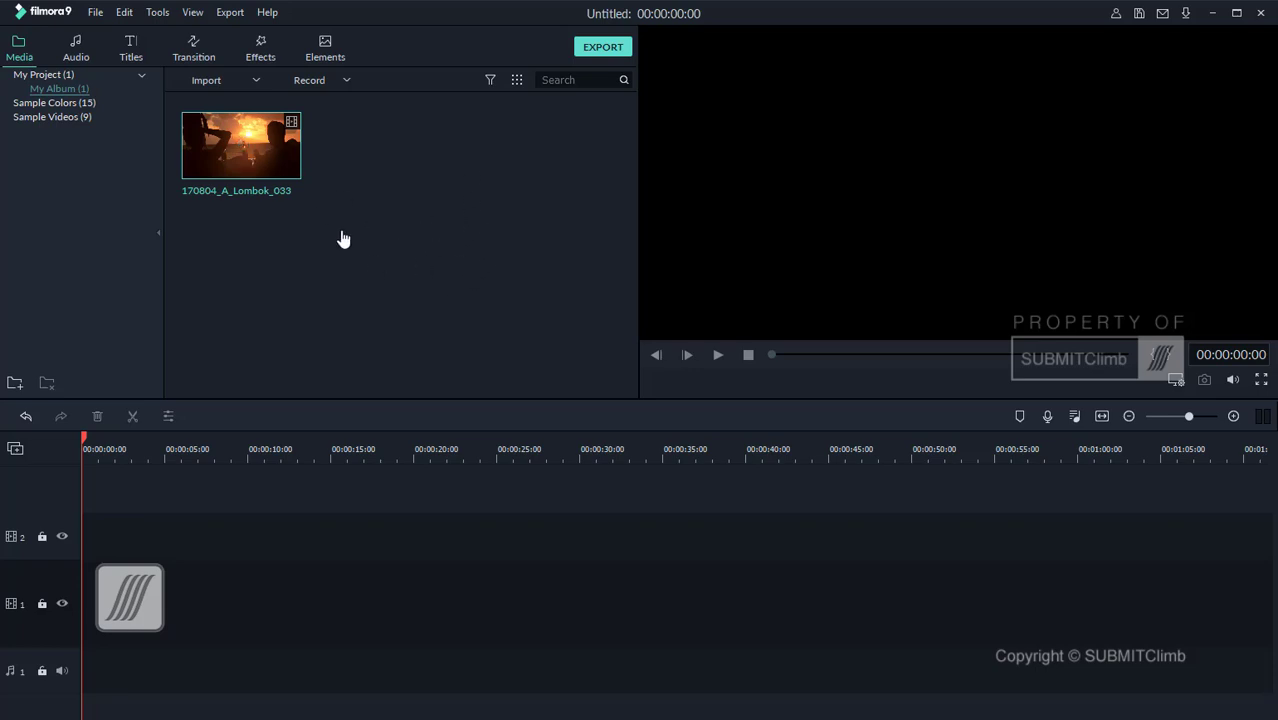
# - In Filmora9, place the 170804_A_Lombok_033 clip at the start of video track 1 and Title 41 above it on track 2
pyautogui.moveTo(275, 162); pyautogui.dragTo(82, 610)
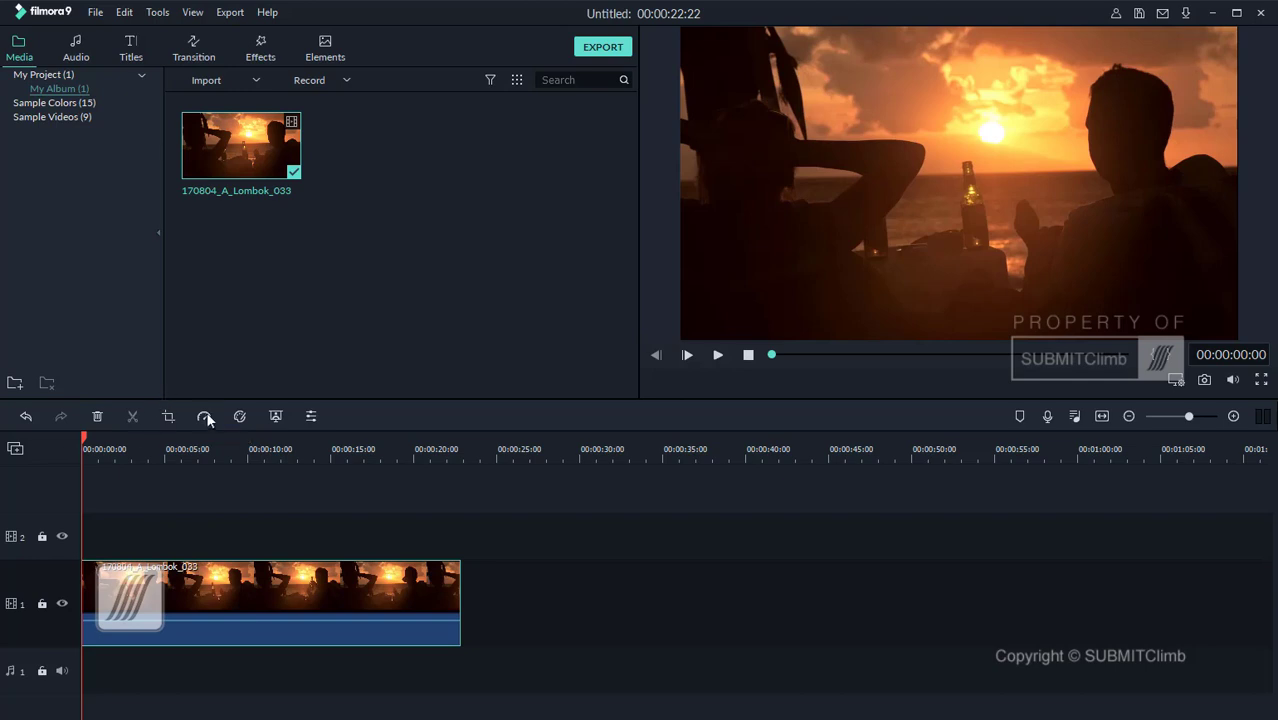
pyautogui.click(135, 48)
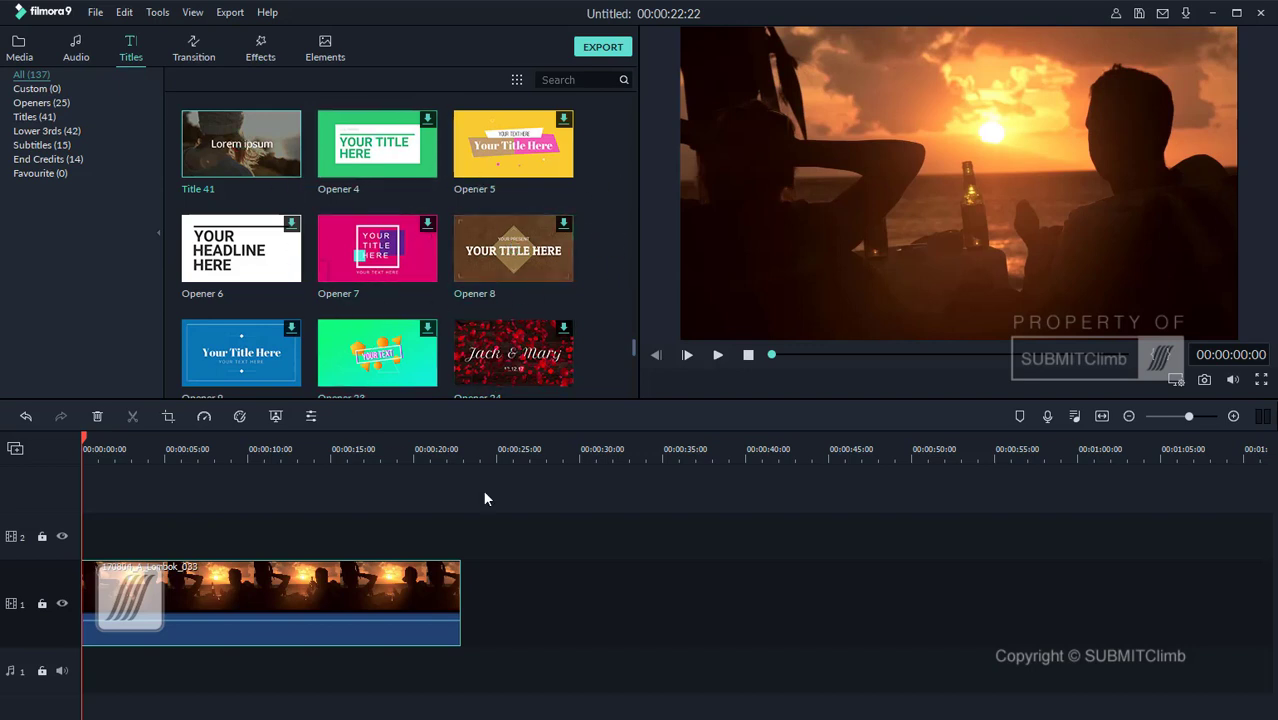
pyautogui.moveTo(275, 160); pyautogui.dragTo(72, 540)
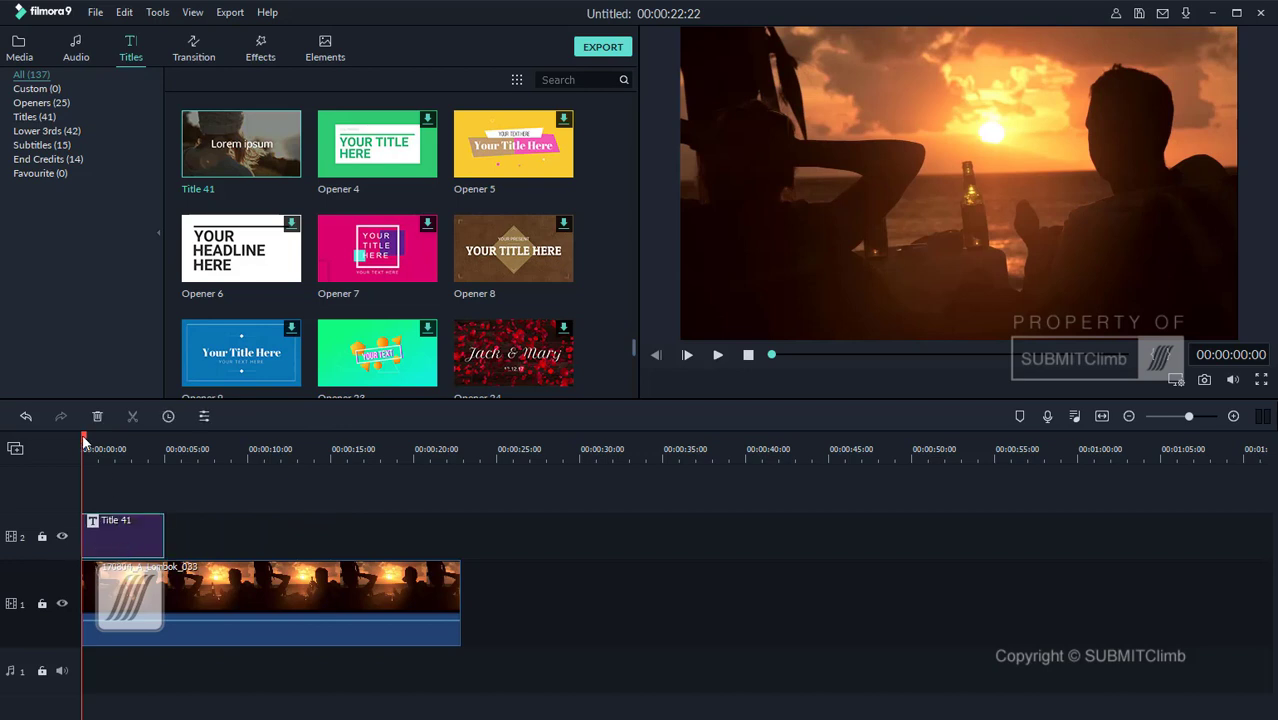
# - Show the title in the preview at 00:00:02:06 and replace its placeholder text with "Bali Indah"
pyautogui.moveTo(84, 443); pyautogui.dragTo(118, 445)
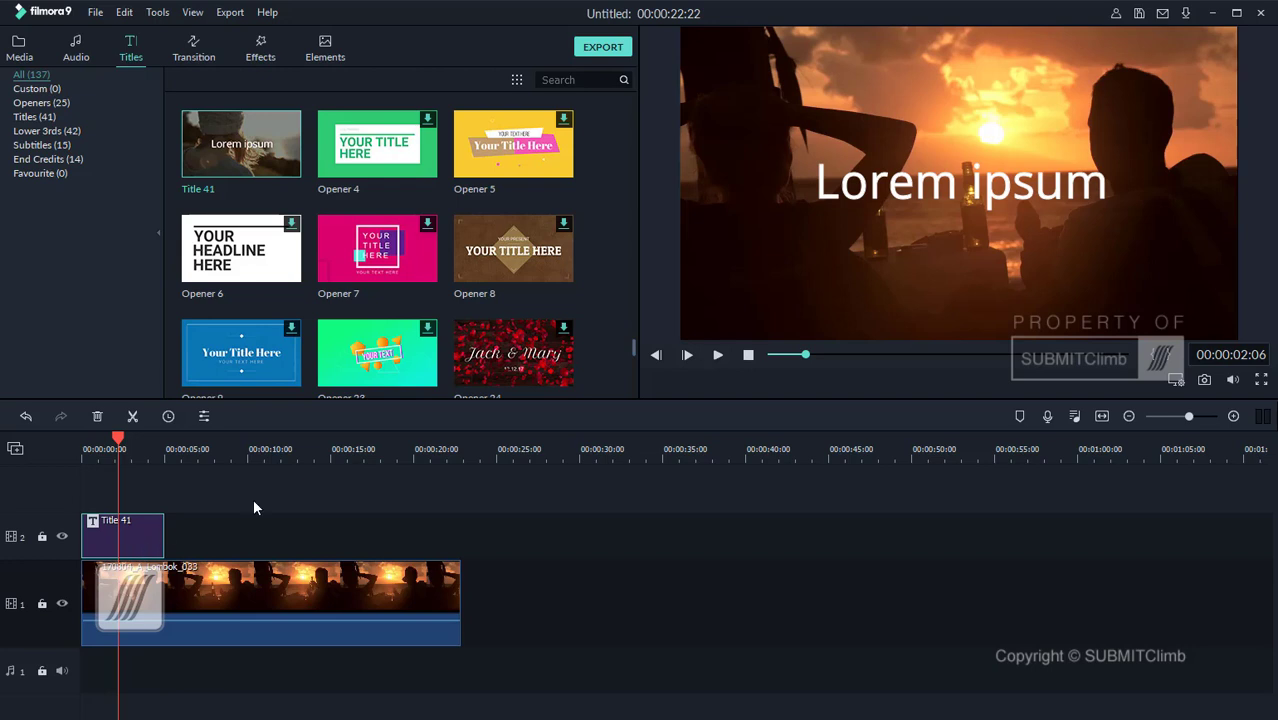
pyautogui.doubleClick(145, 545)
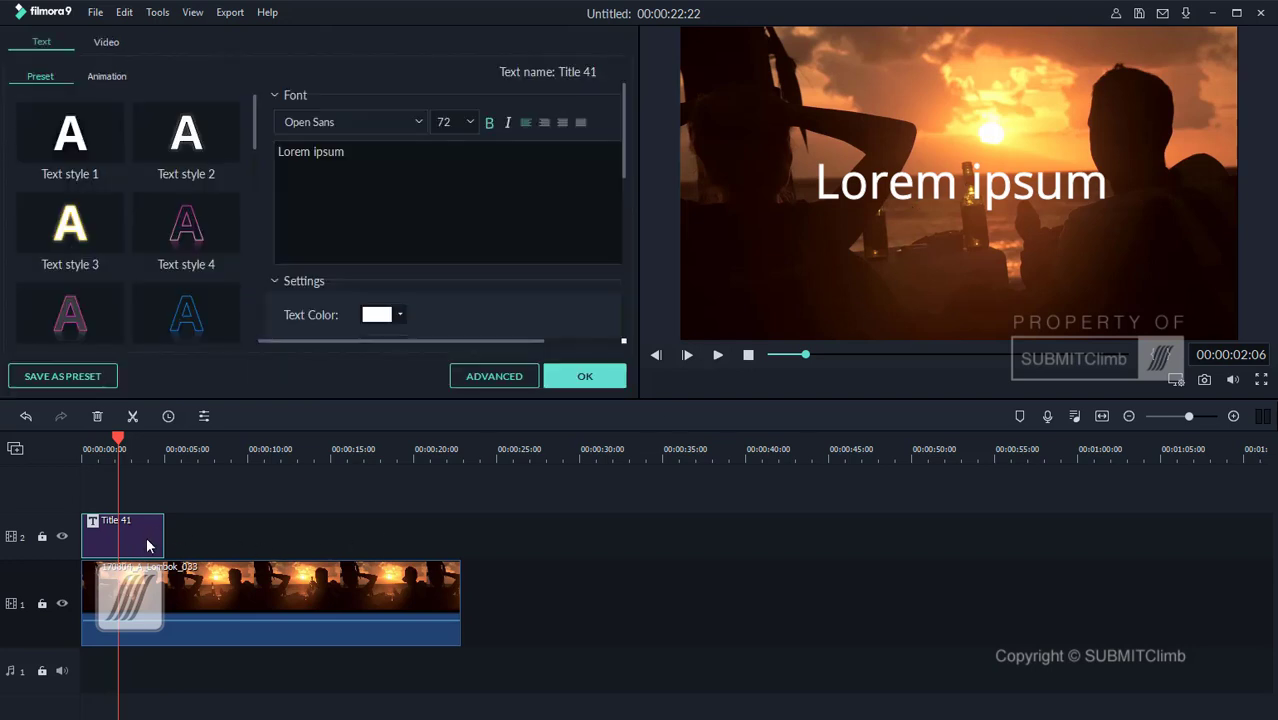
pyautogui.tripleClick(363, 167)
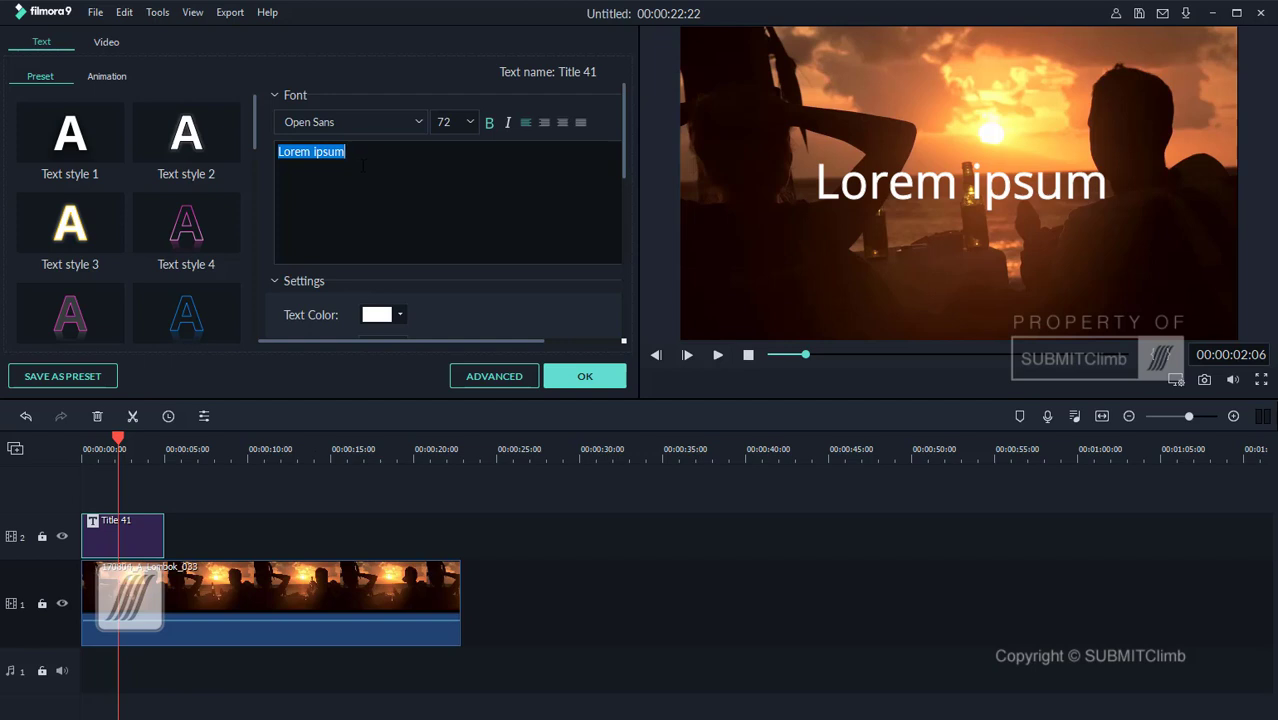
pyautogui.write('B')
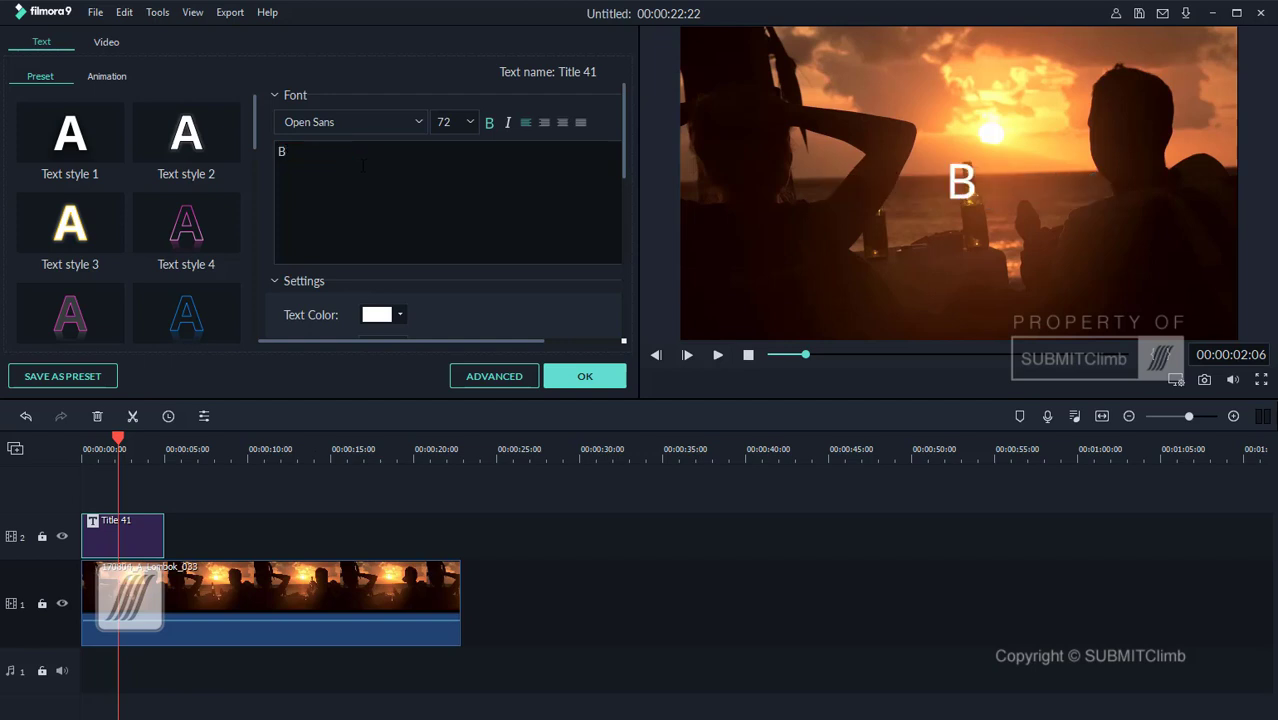
pyautogui.write('ali Indah')
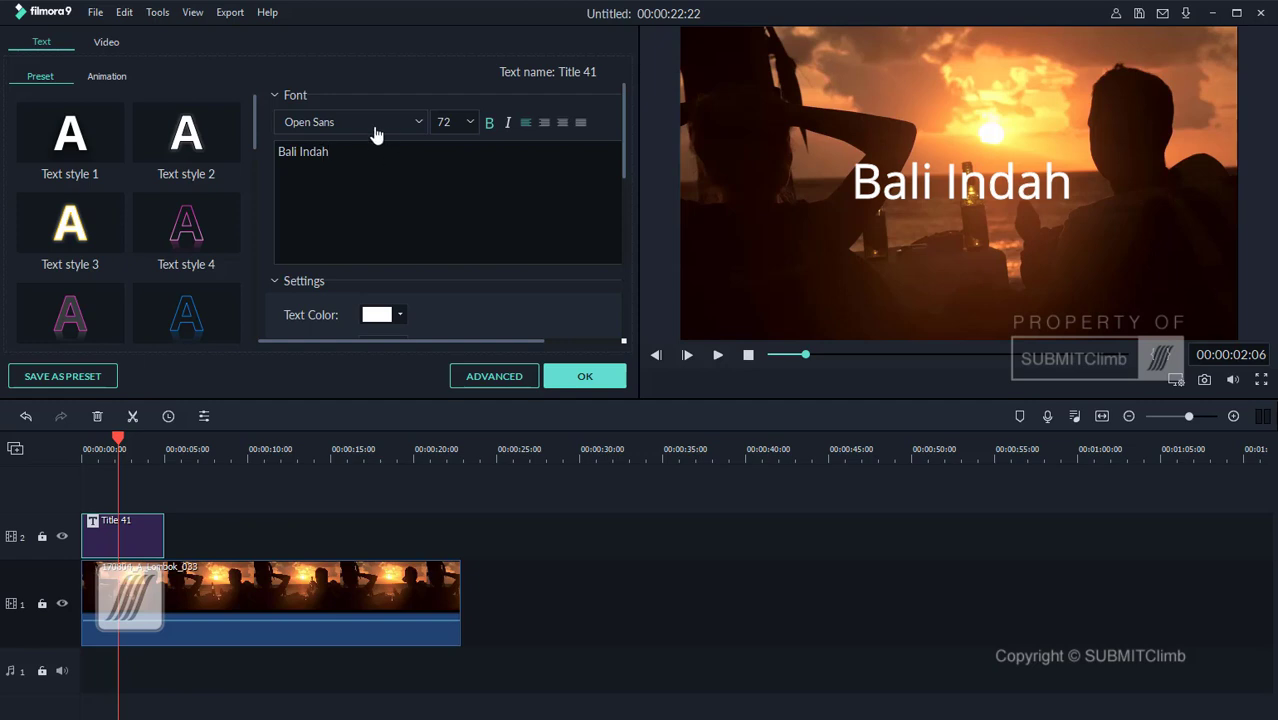
# - Change the "Bali Indah" title's font to Sandbrush Demo and set its size to 150
pyautogui.click(391, 127)
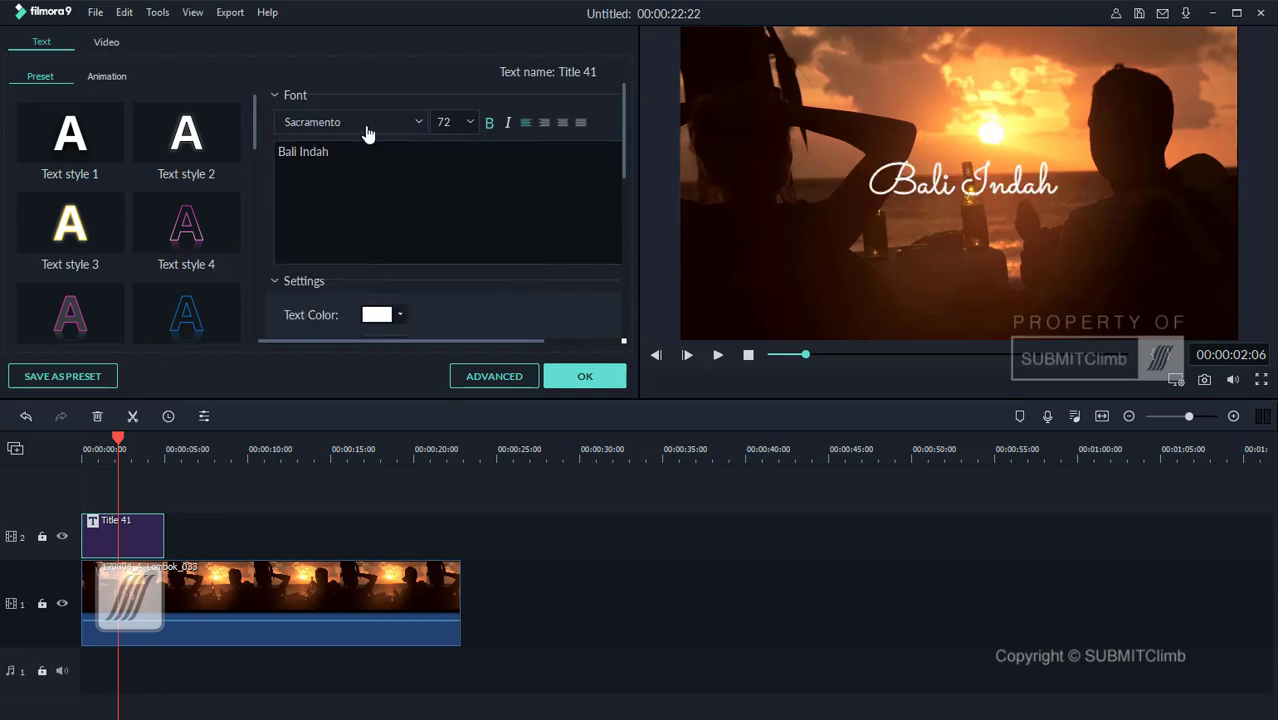
pyautogui.click(365, 124)
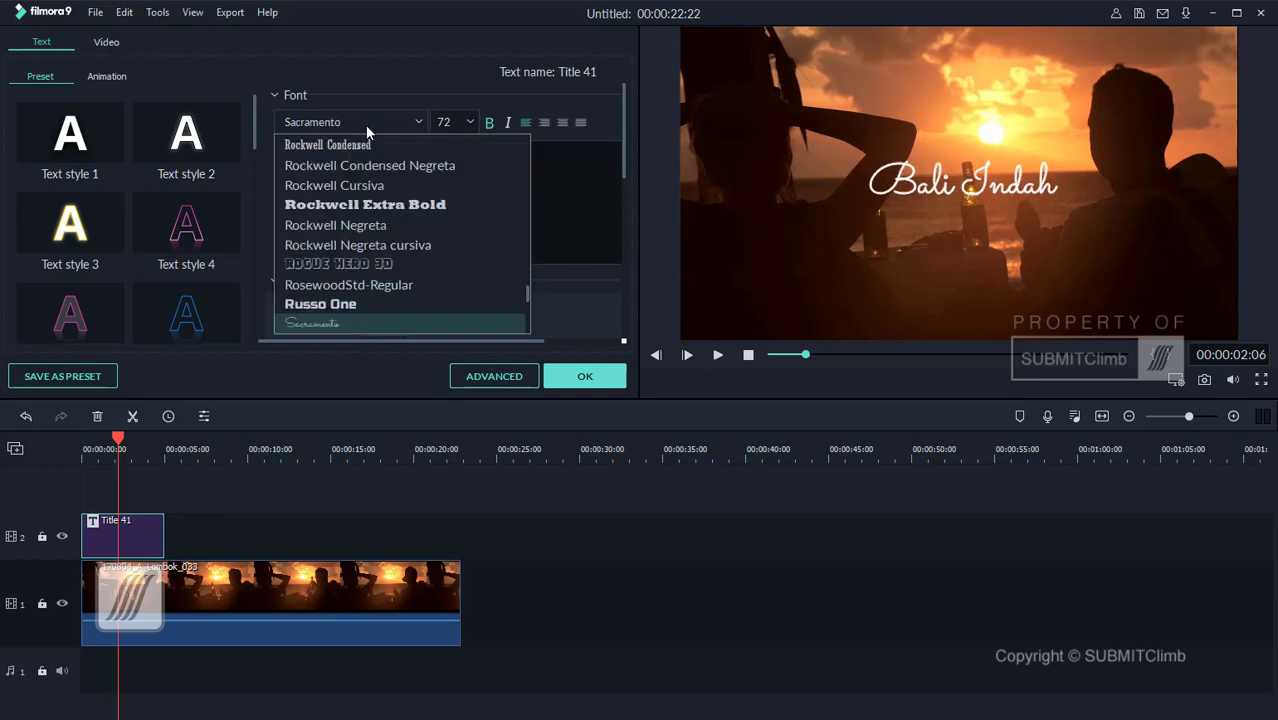
pyautogui.scroll(-1, 400, 250)
pyautogui.click(419, 285)
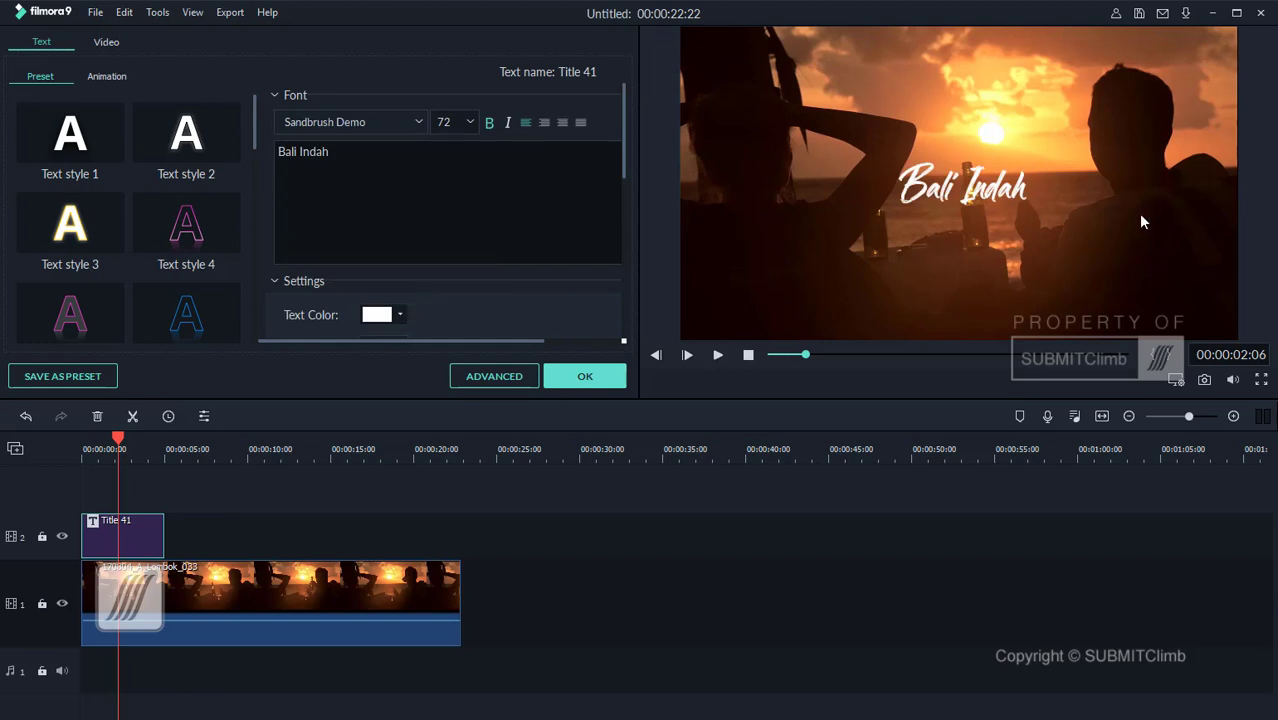
pyautogui.click(470, 124)
pyautogui.click(445, 209)
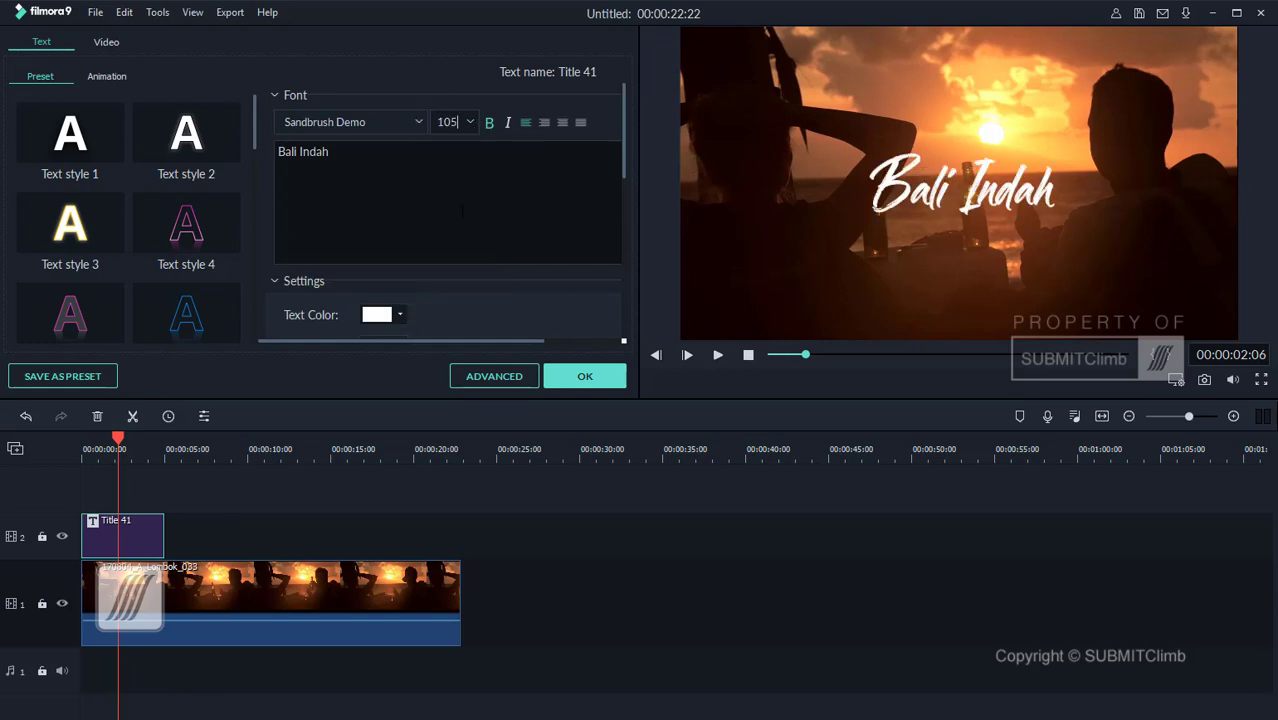
pyautogui.write('150')
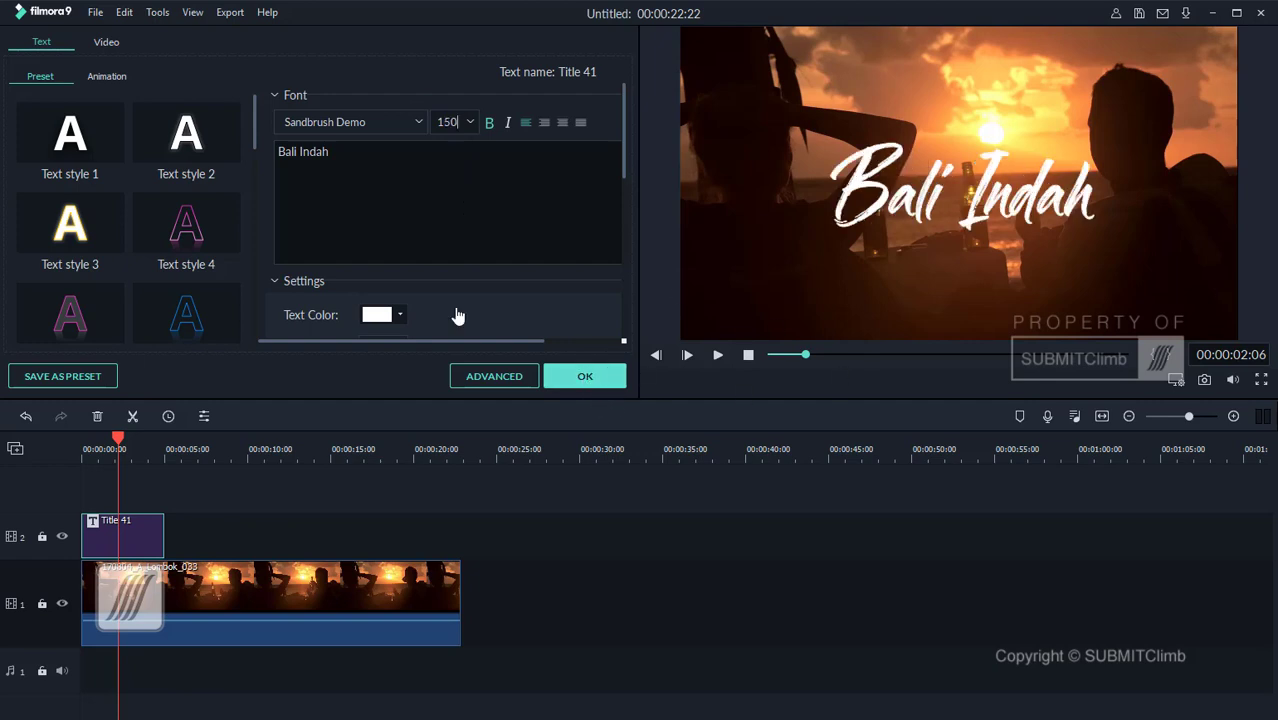
# - Set the title's text space to 7 and line space to 82, and apply the title edits
pyautogui.scroll(-3, 425, 248)
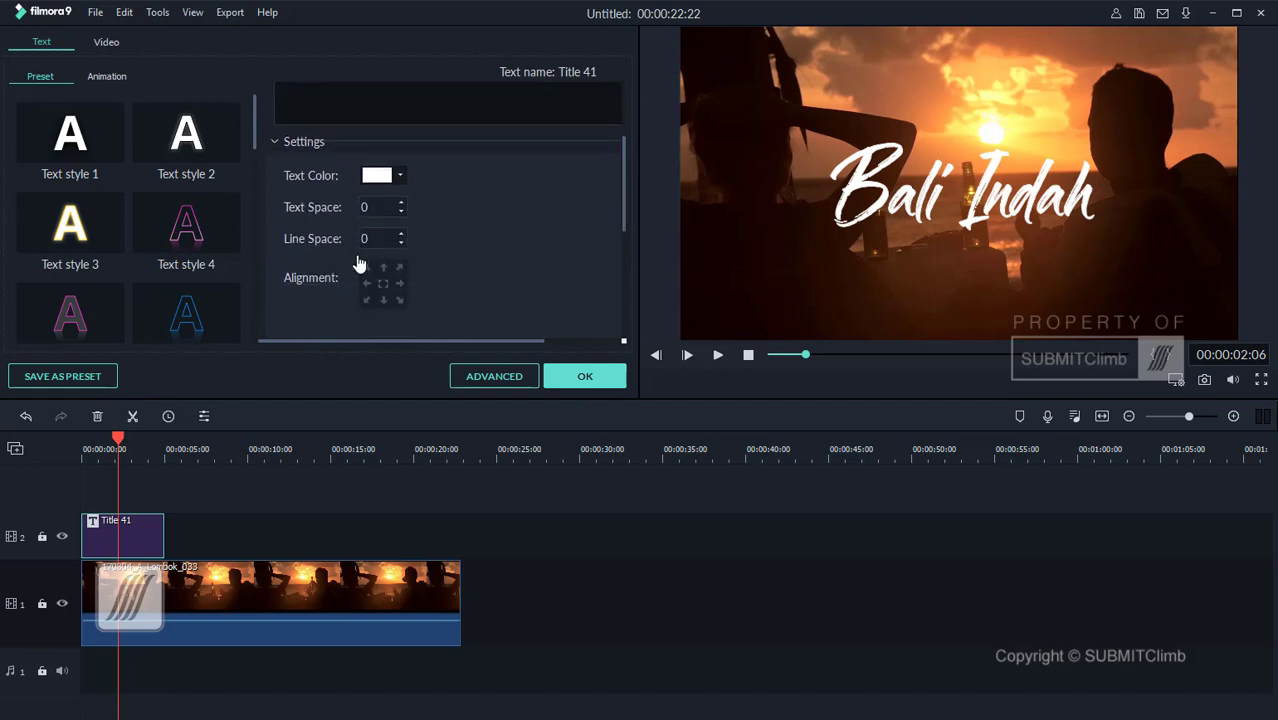
pyautogui.moveTo(396, 235)
pyautogui.mouseDown()
pyautogui.moveTo(496, 235)
pyautogui.moveTo(403, 214)
pyautogui.mouseUp()
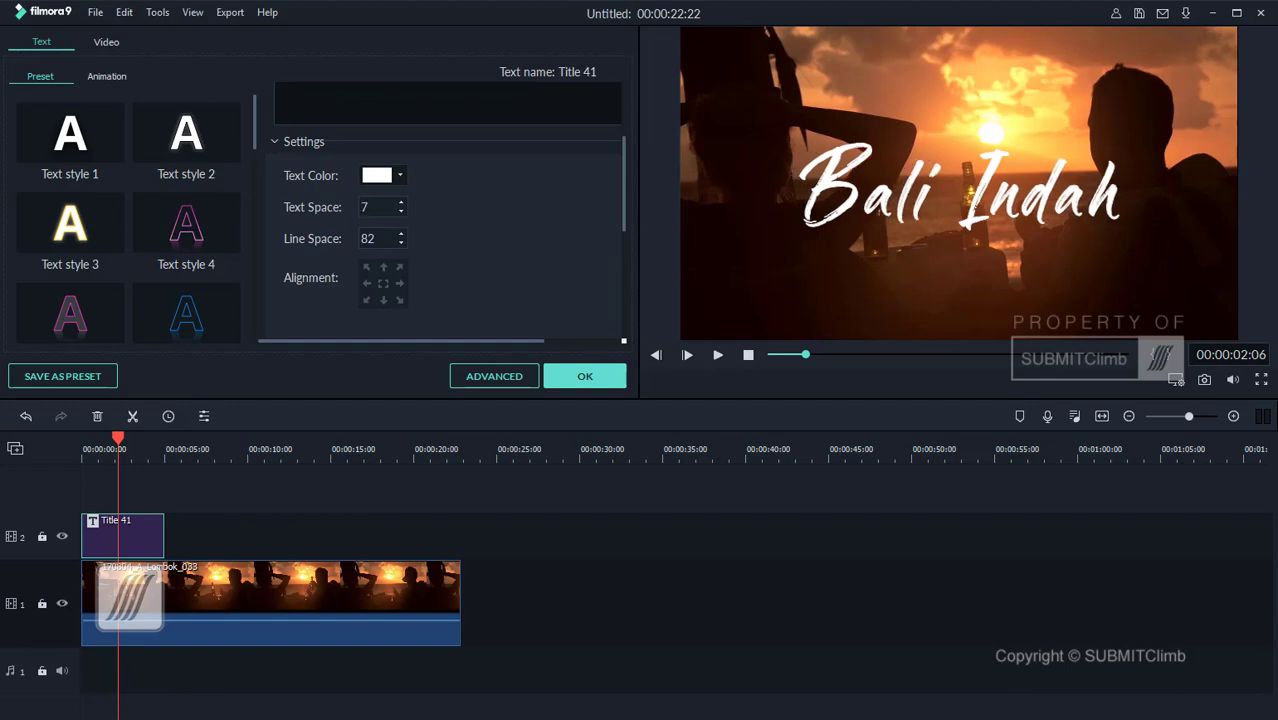
pyautogui.click(600, 376)
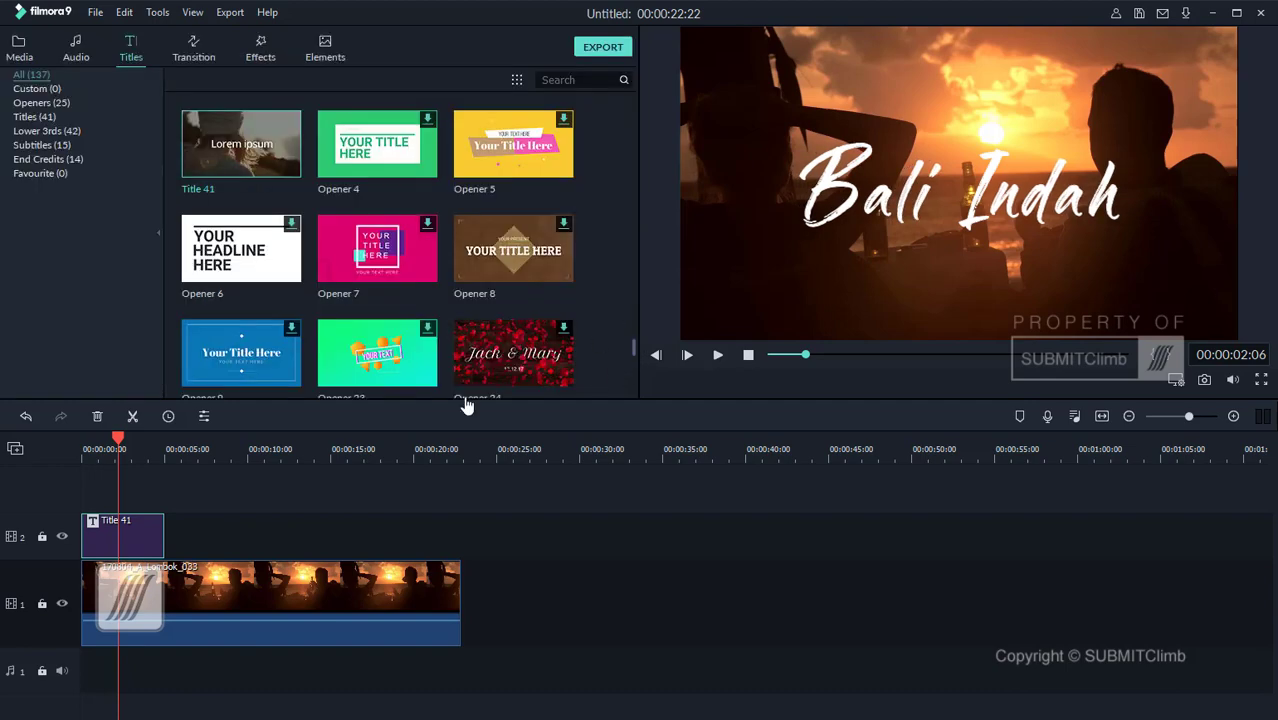